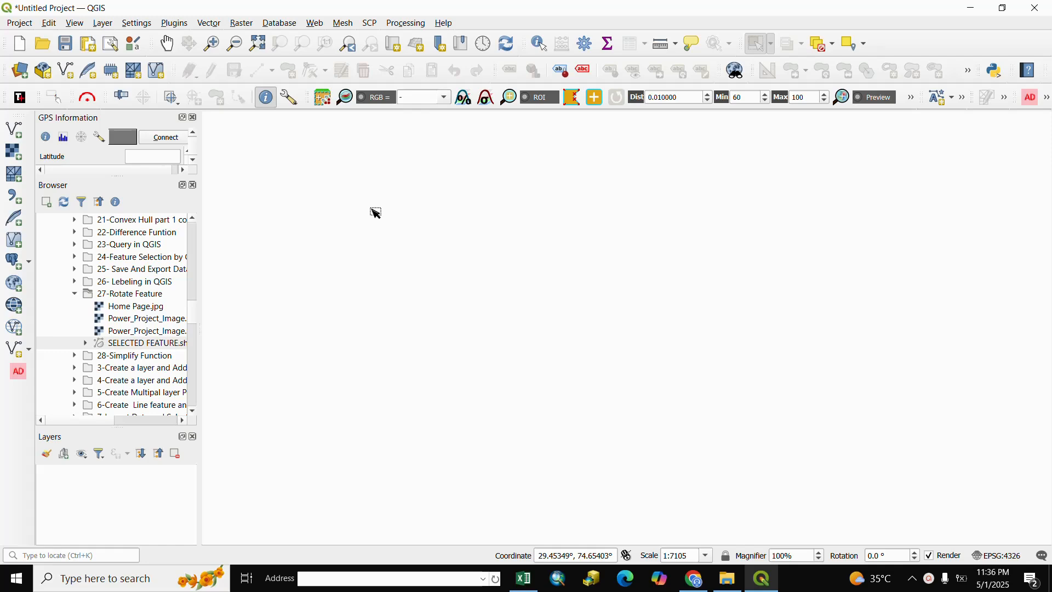
Add the SELECTED FEATURE.shx dataset from the 27-Rotate Feature folder to the project as a vector layer
click(104, 23)
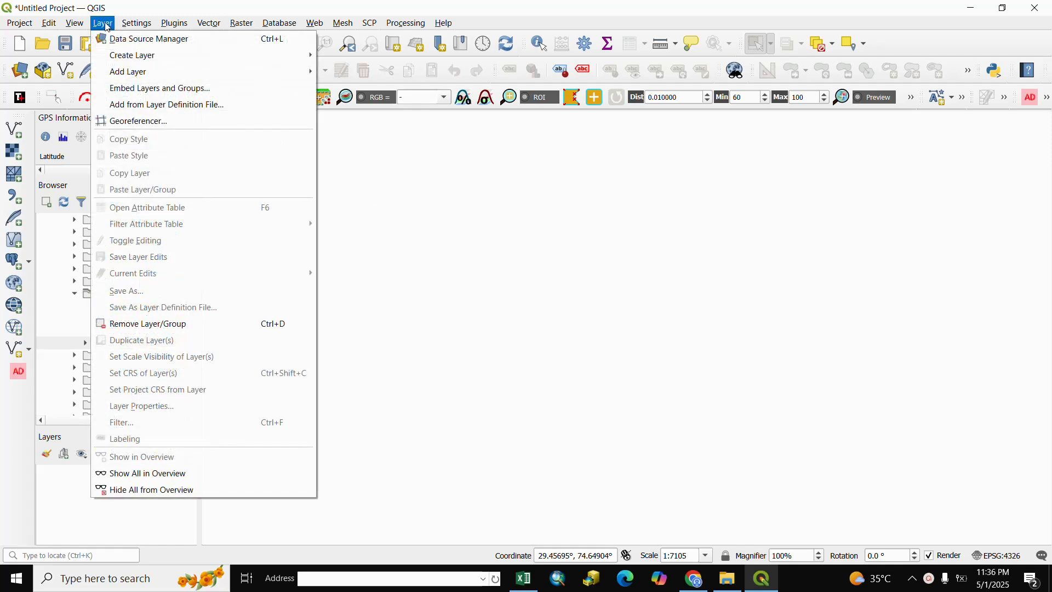
mouse_move(119, 76)
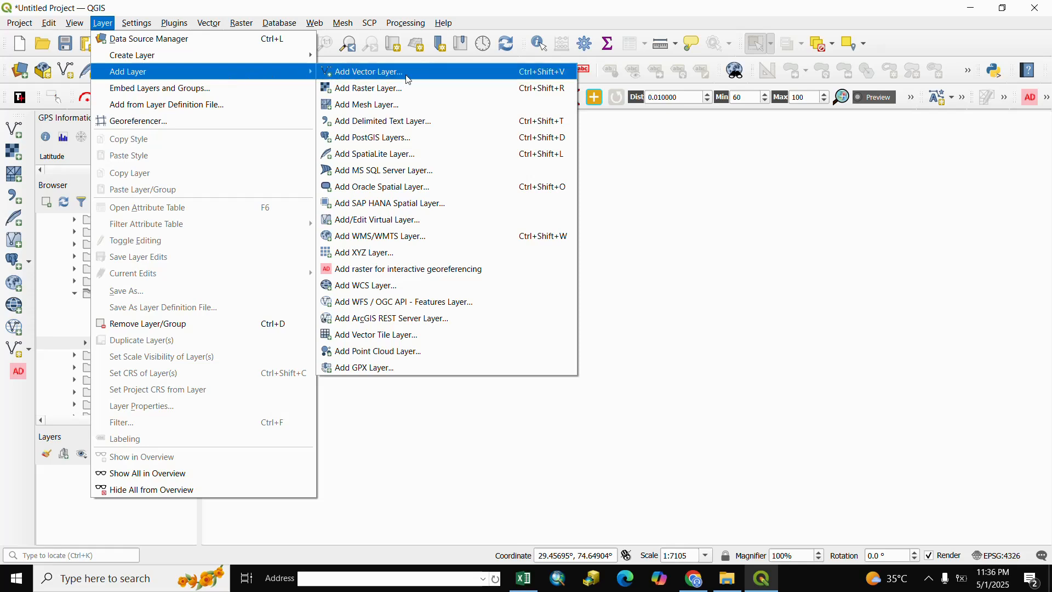
click(368, 76)
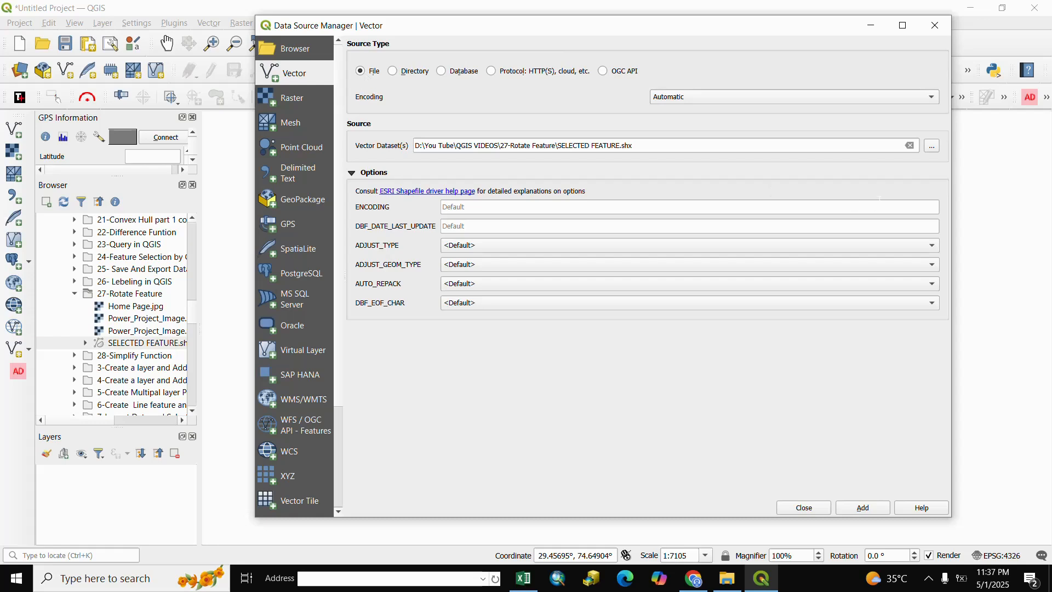
click(933, 147)
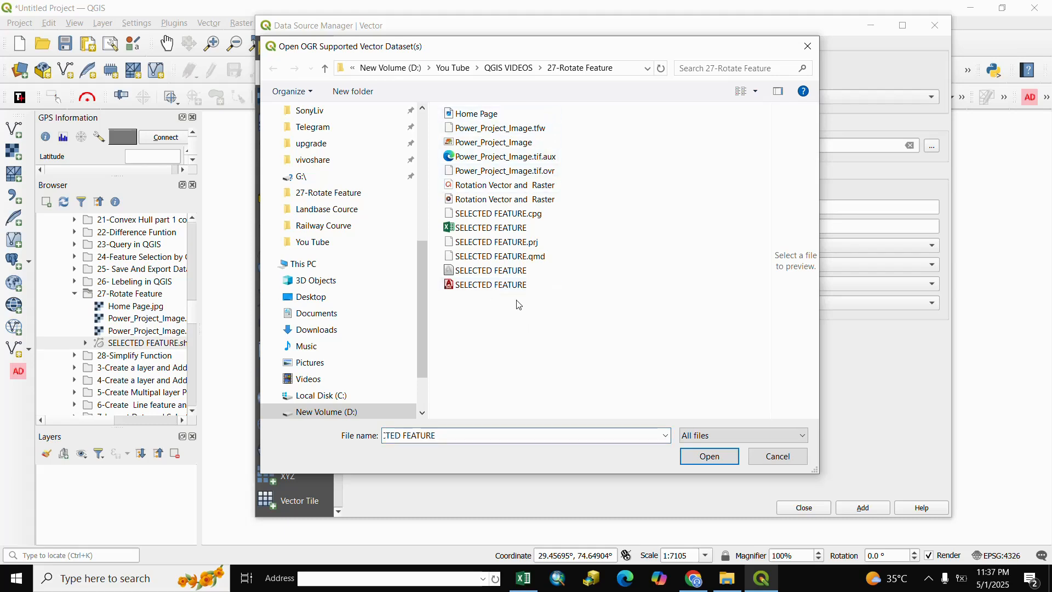
click(521, 285)
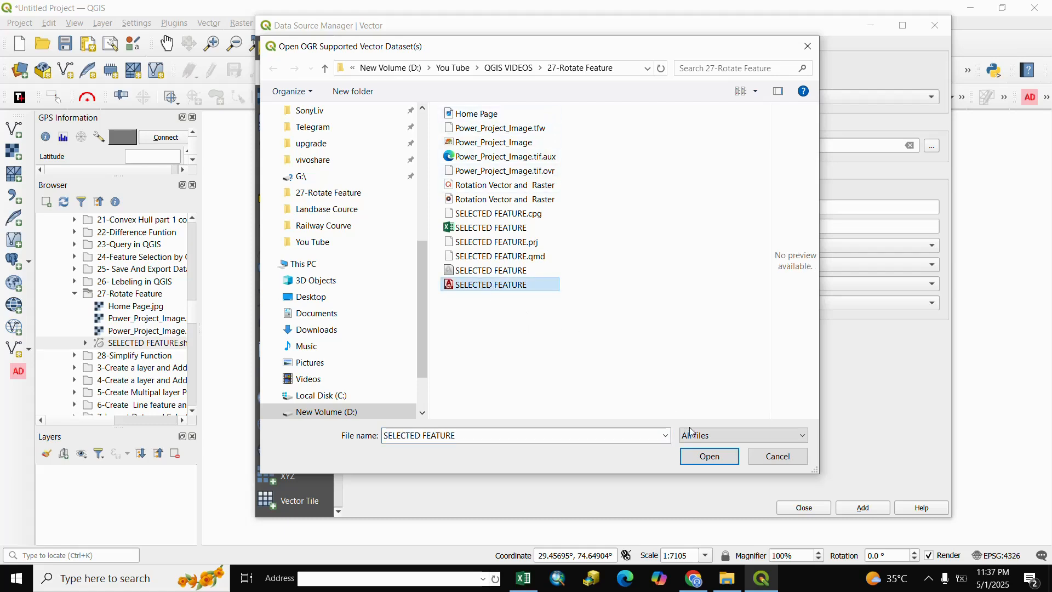
click(711, 458)
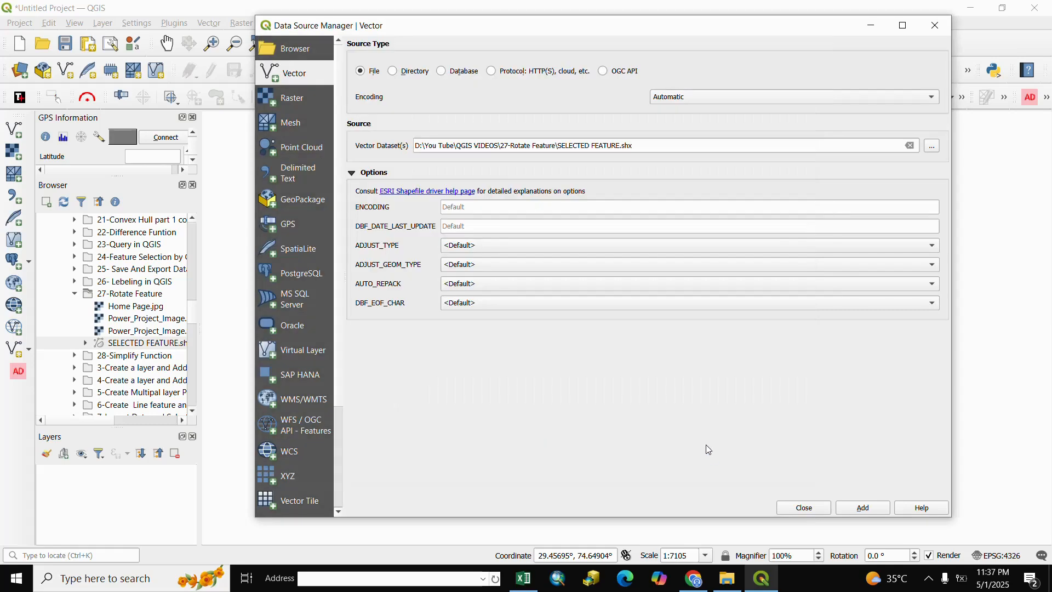
click(865, 510)
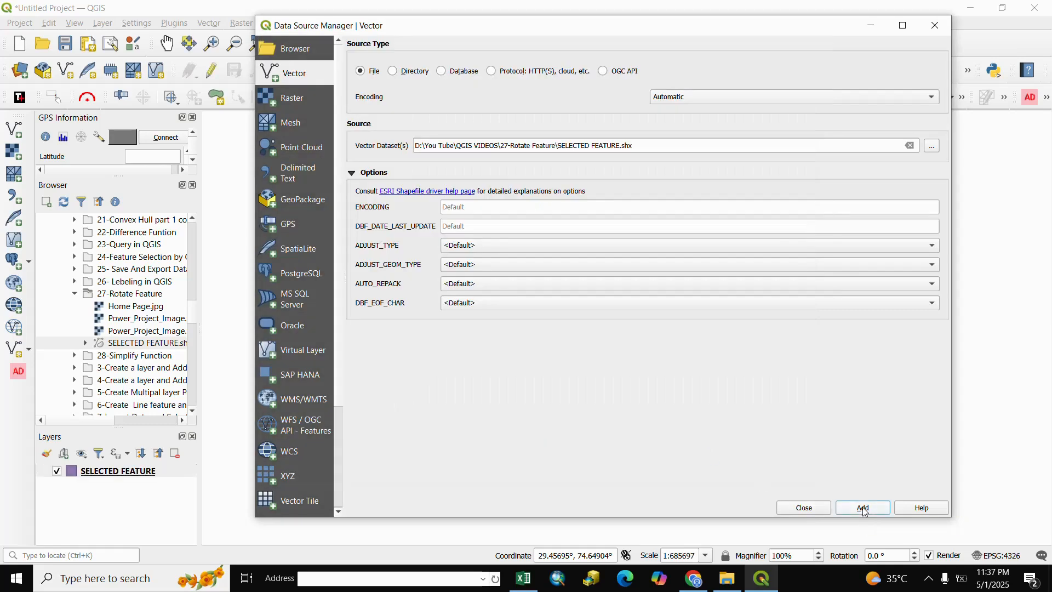
click(809, 509)
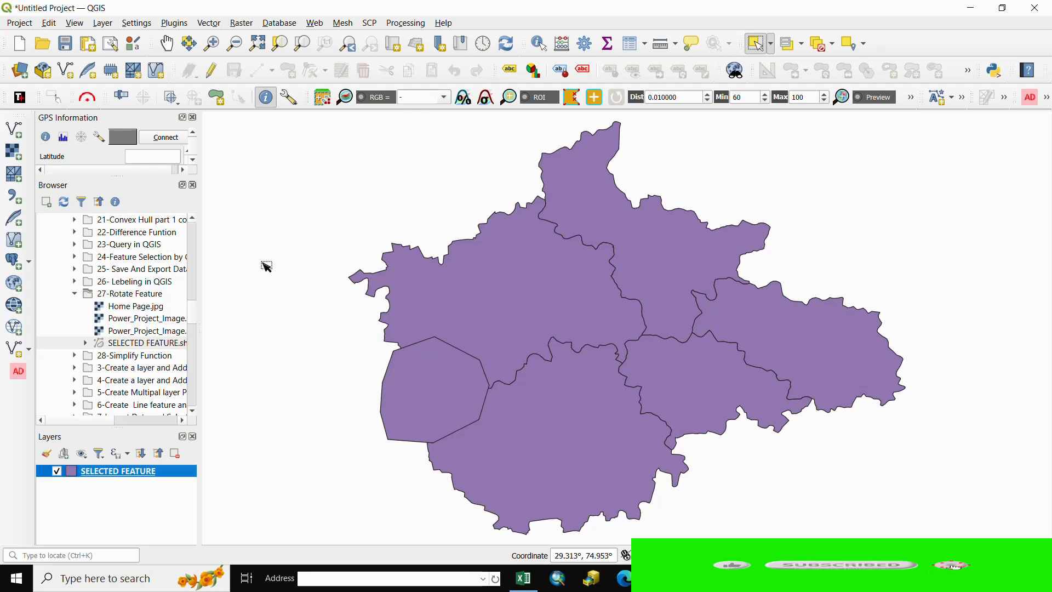
Draw a new many-sided polygon in SELECTED FEATURE overlapping the map's western edge, accept its default attributes, and save the layer edits
click(213, 73)
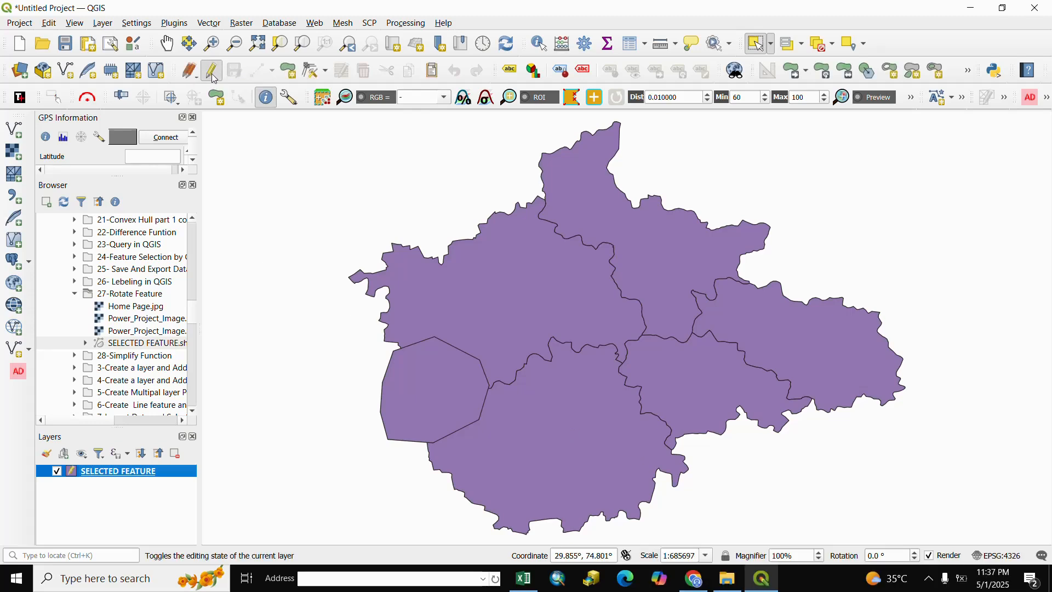
click(289, 71)
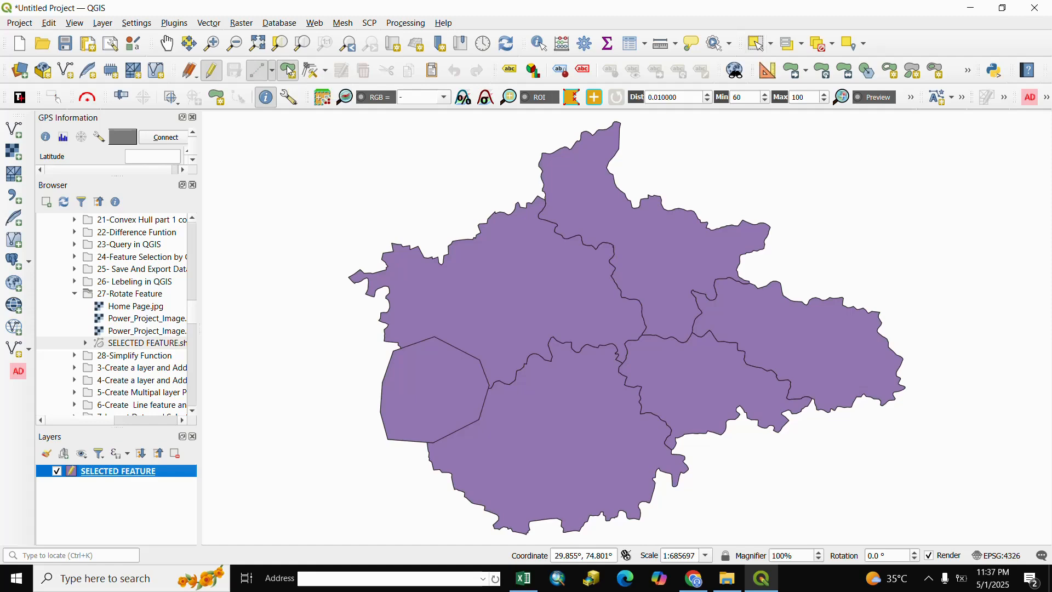
click(411, 357)
click(359, 354)
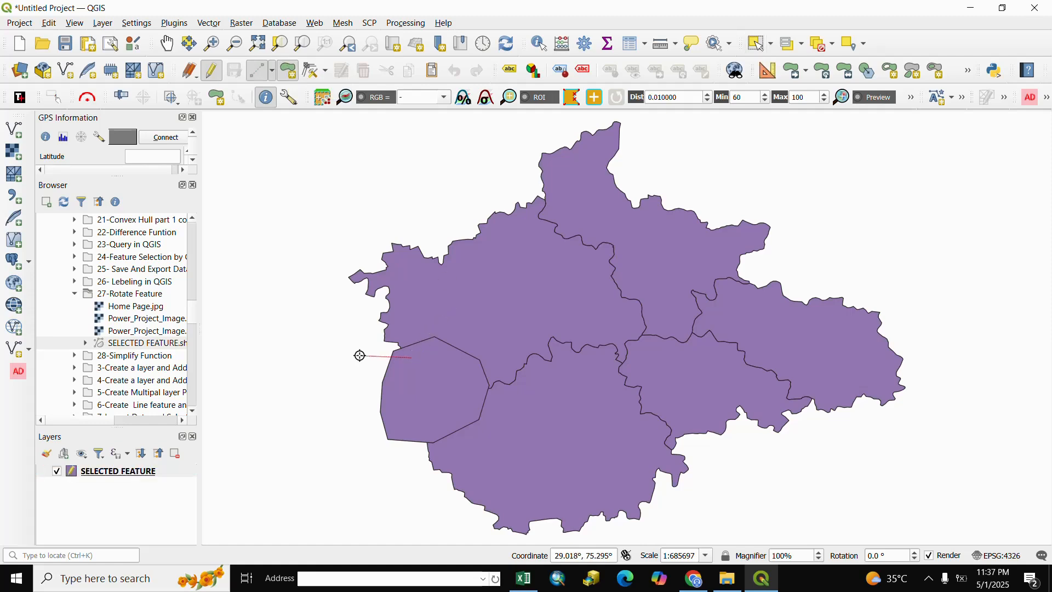
click(331, 316)
click(329, 284)
click(330, 253)
click(351, 223)
click(387, 210)
click(421, 211)
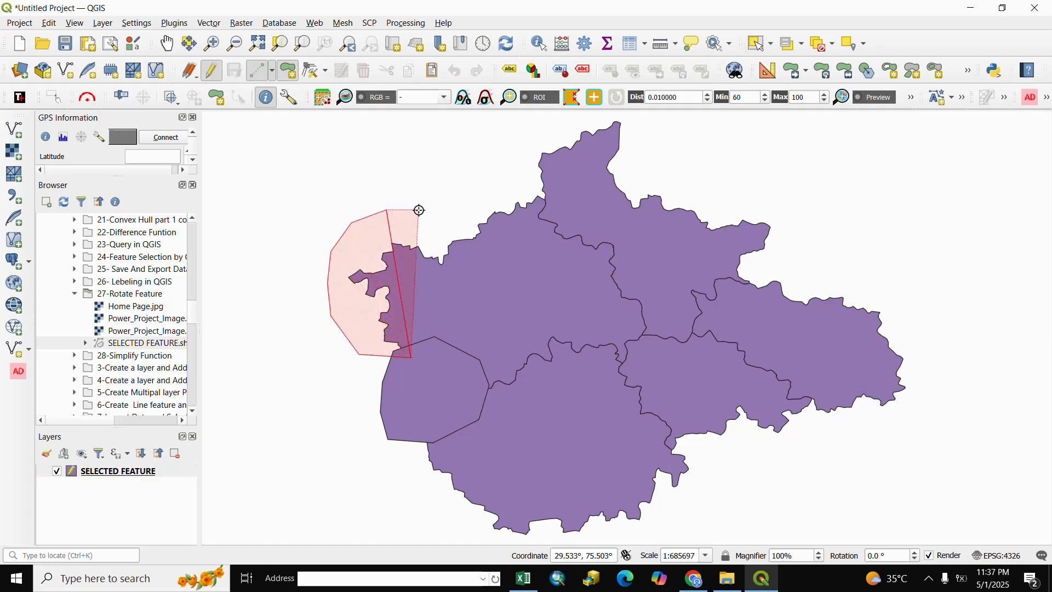
click(442, 223)
click(450, 244)
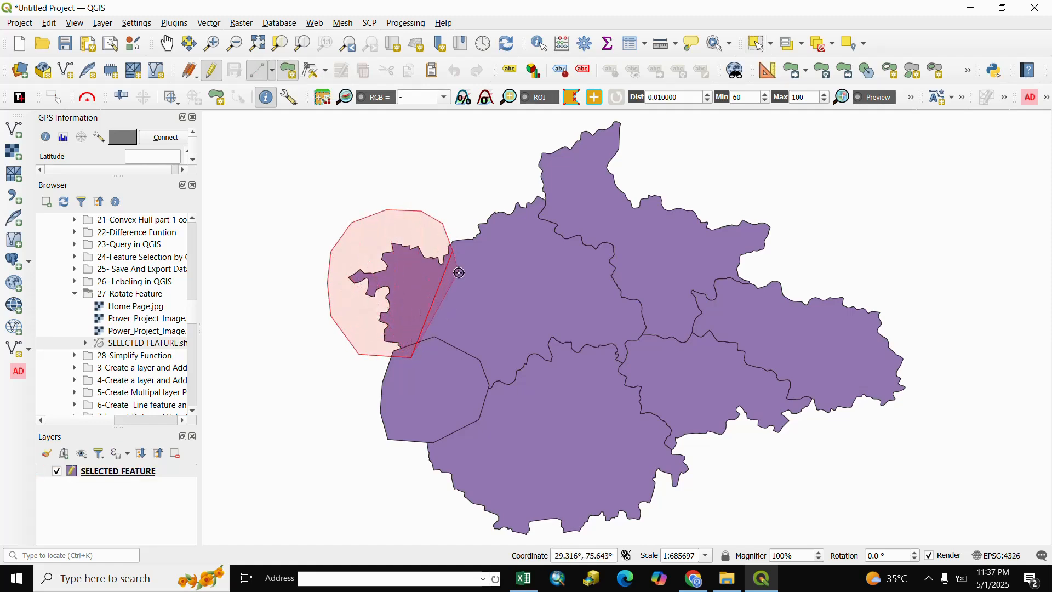
click(478, 360)
click(466, 389)
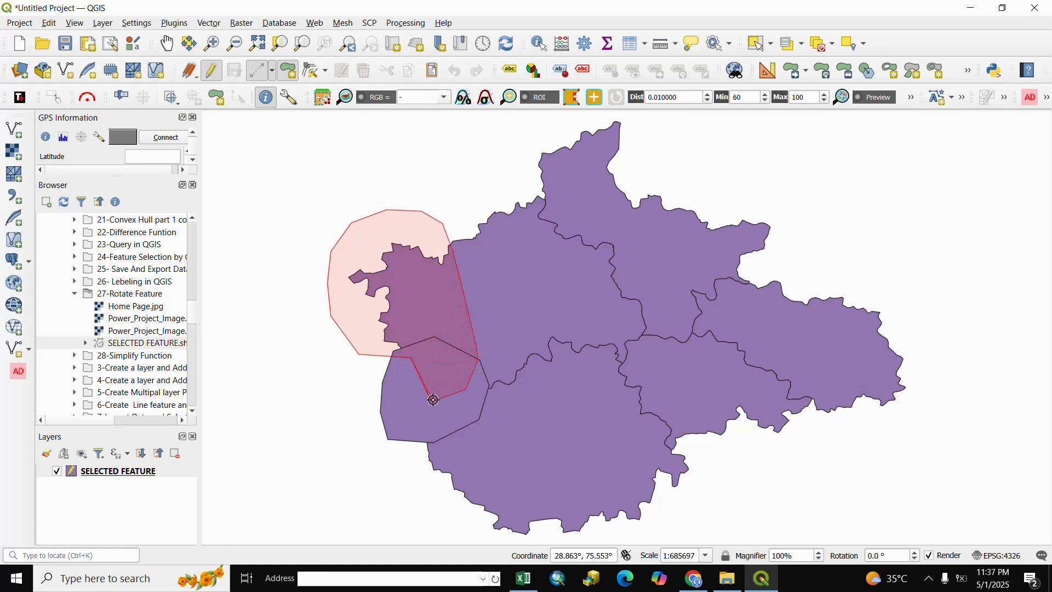
click(436, 397)
right_click(428, 391)
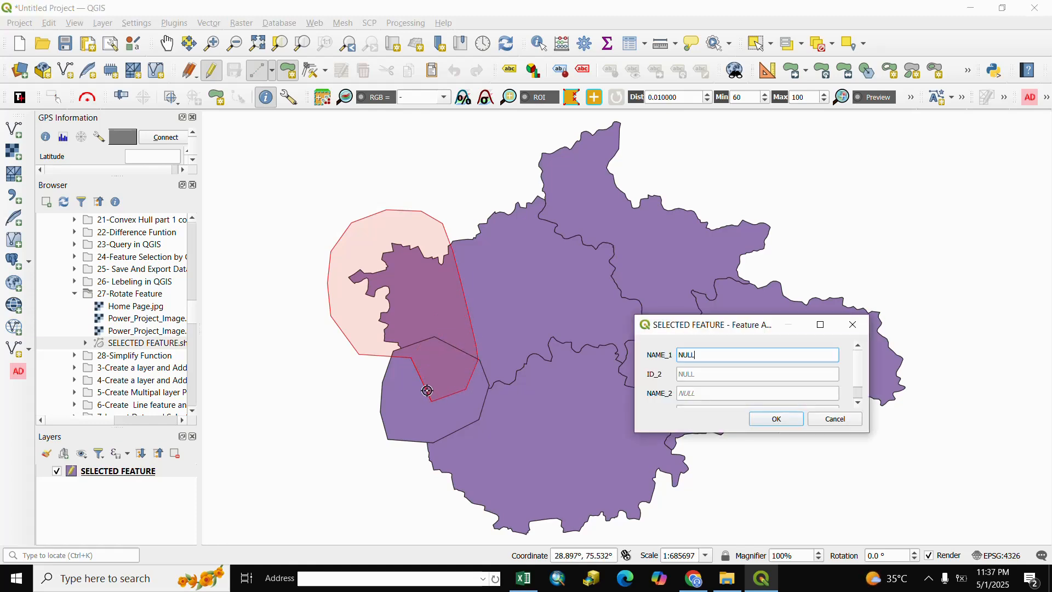
click(777, 419)
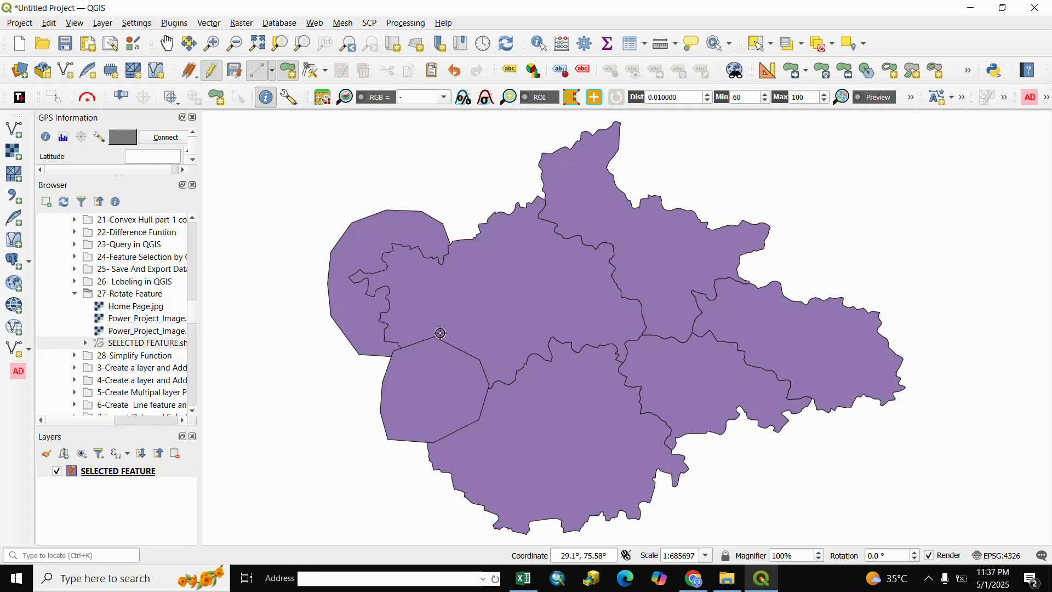
click(235, 72)
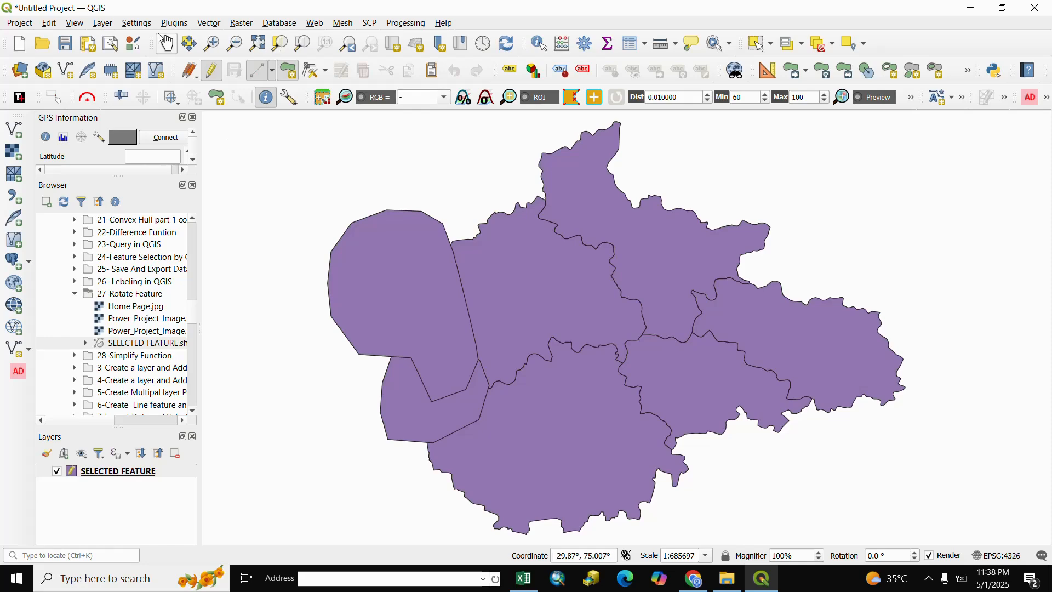
Add the Power_Project_Image.tif raster from the 27-Rotate Feature folder as a layer and zoom to its extent
click(108, 26)
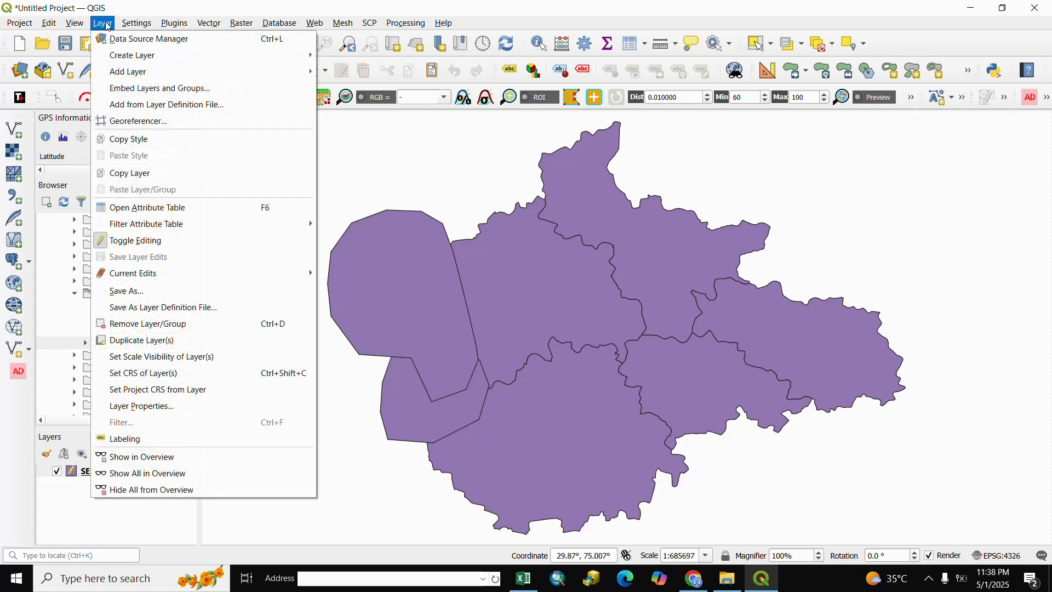
mouse_move(131, 79)
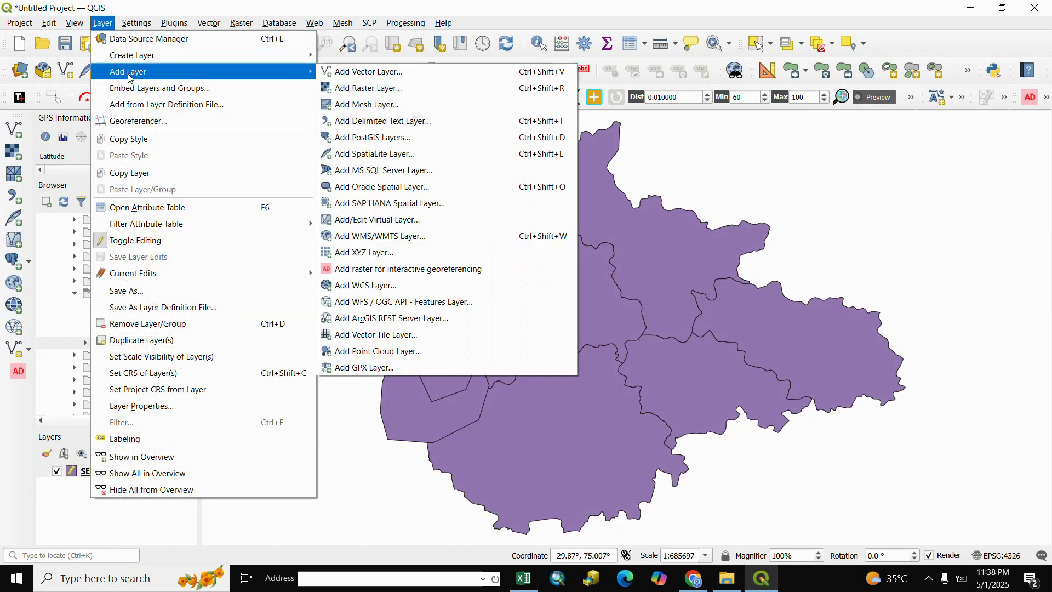
click(354, 94)
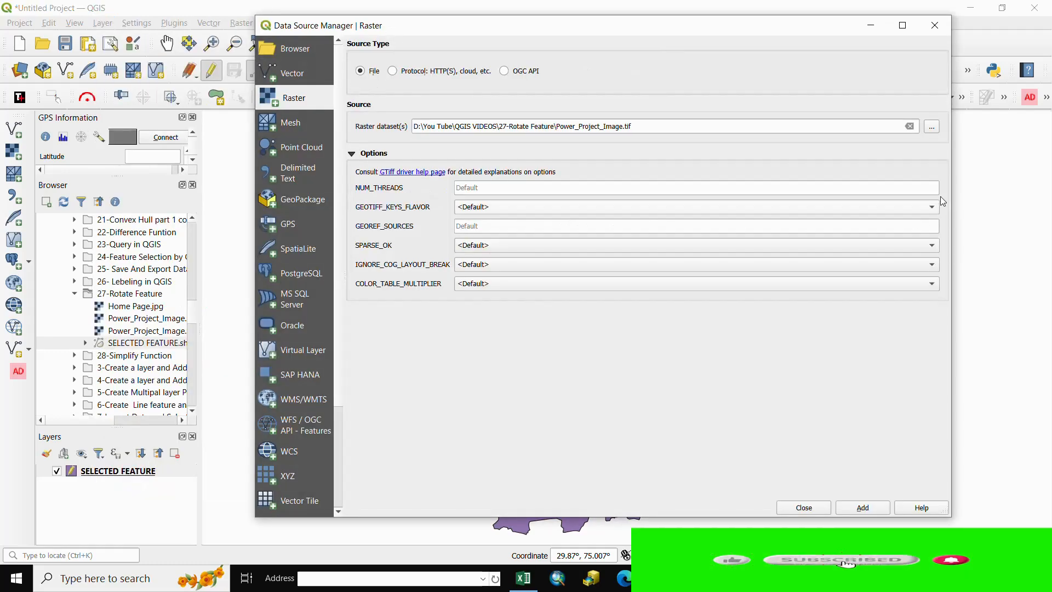
click(932, 126)
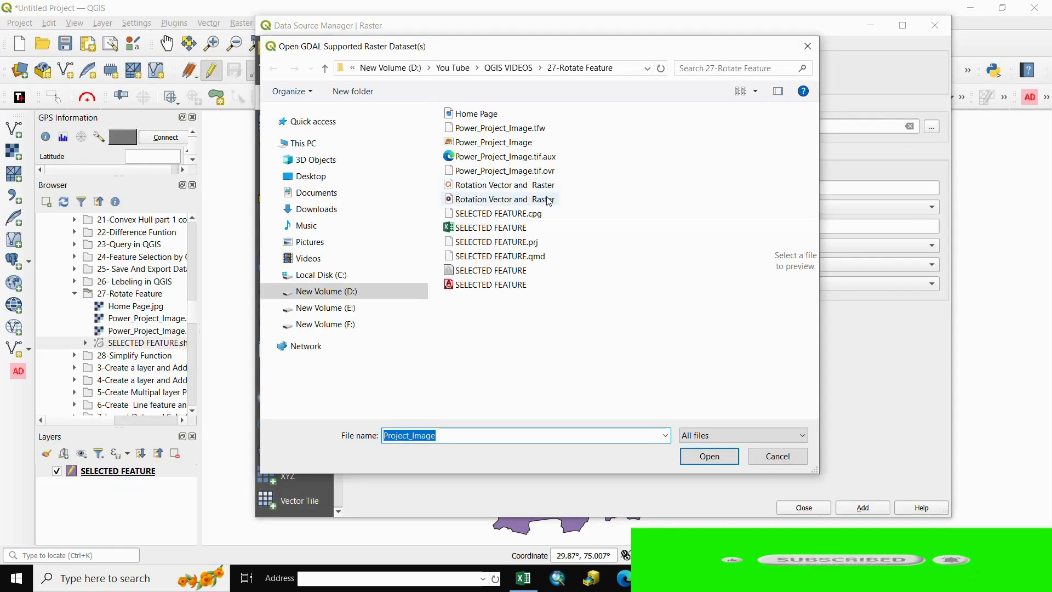
click(480, 145)
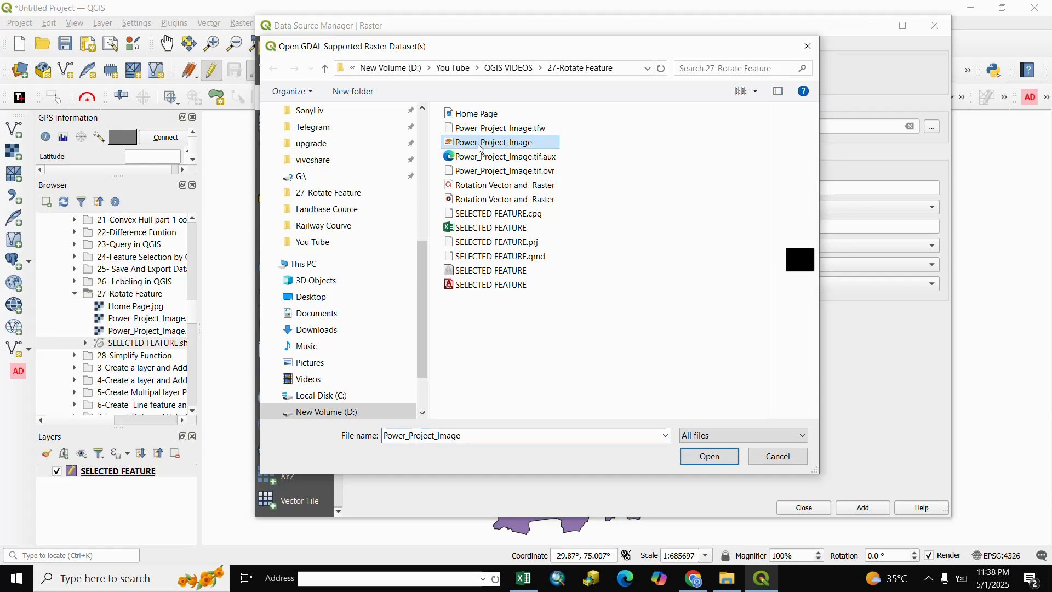
click(711, 458)
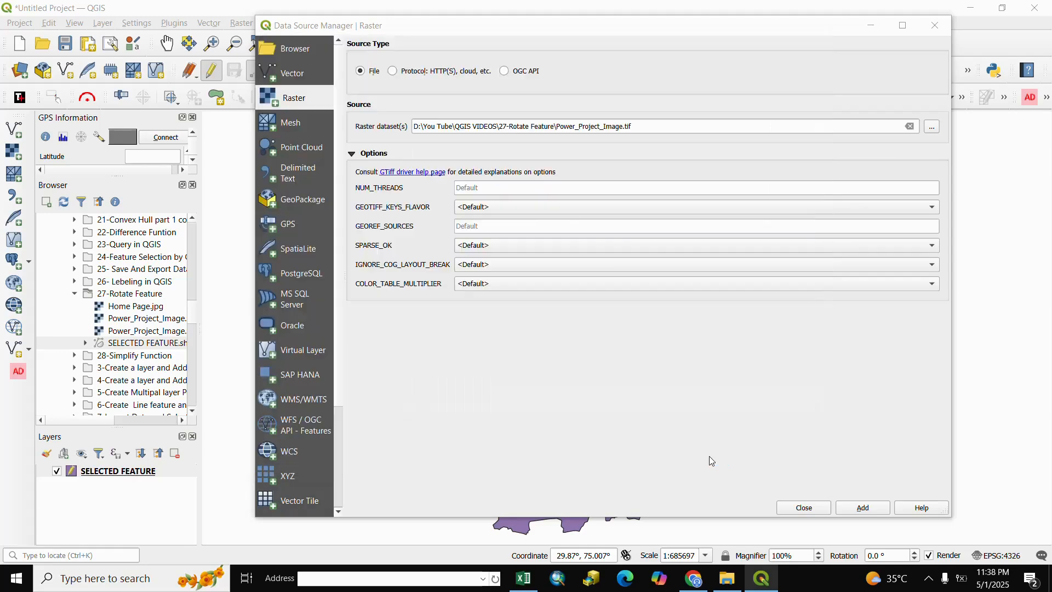
click(875, 508)
click(804, 508)
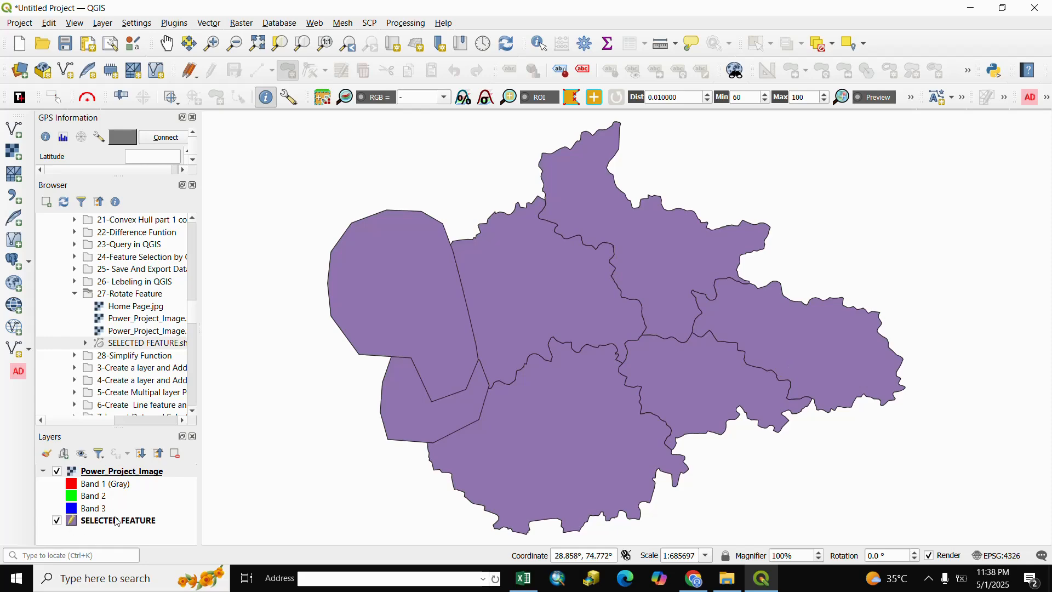
right_click(99, 473)
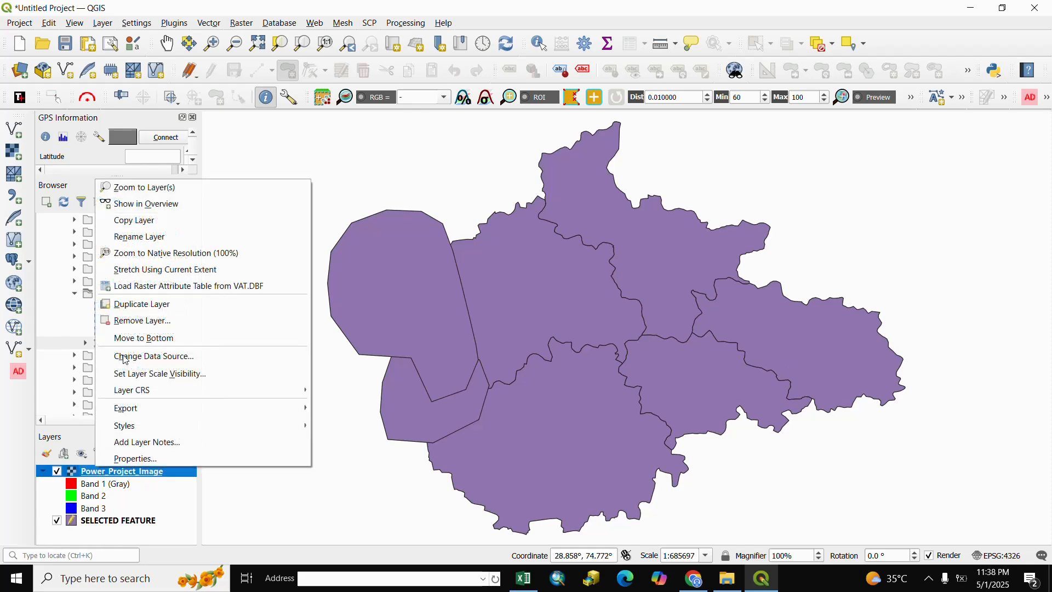
click(129, 188)
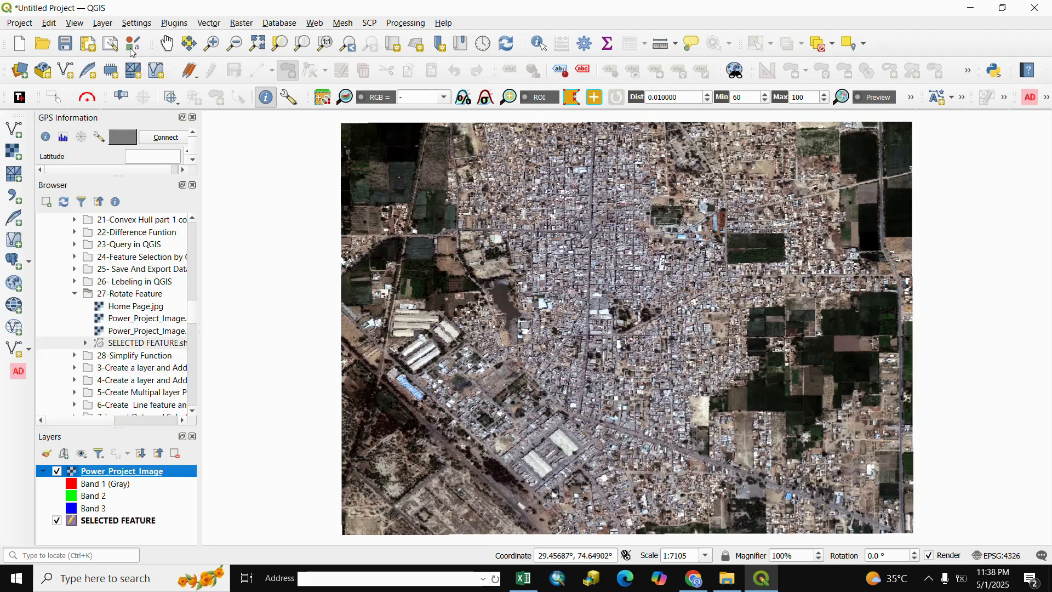
click(103, 23)
mouse_move(137, 75)
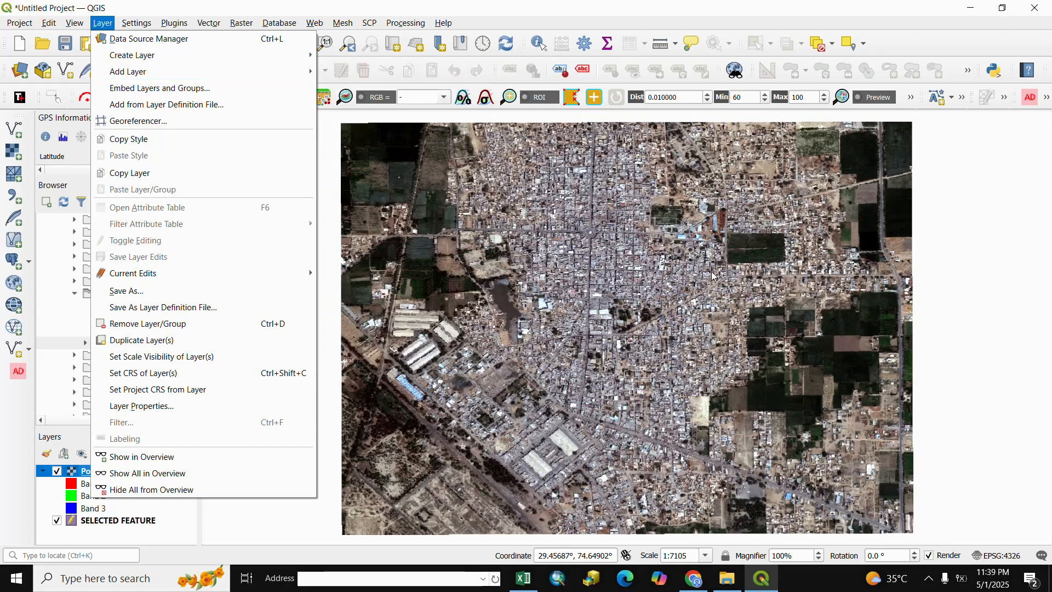
click(910, 43)
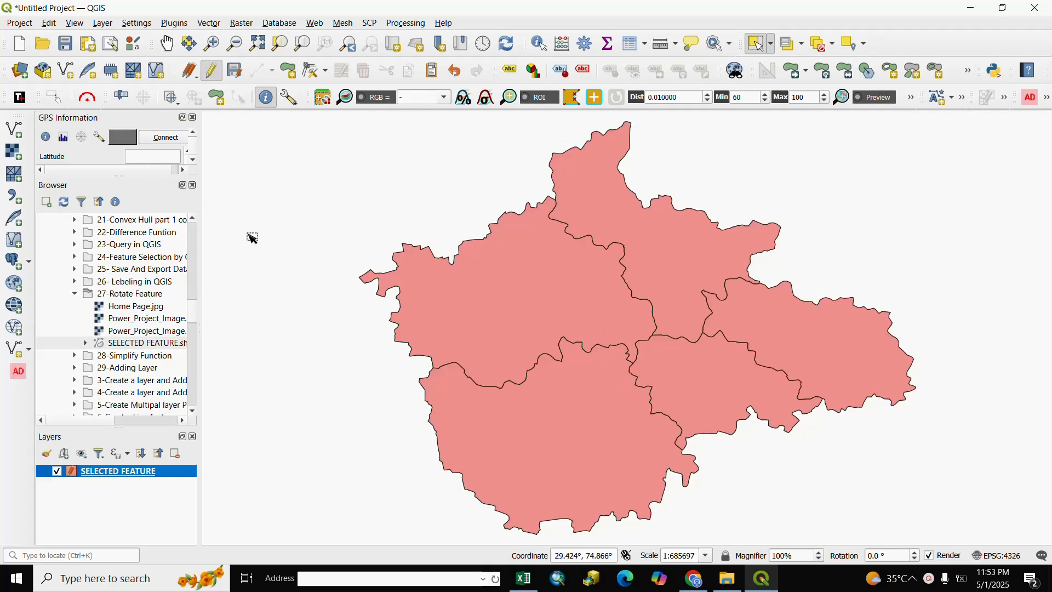
Cut a roughly circular hole inside the northwestern polygon of SELECTED FEATURE with the Add Ring tool
click(55, 26)
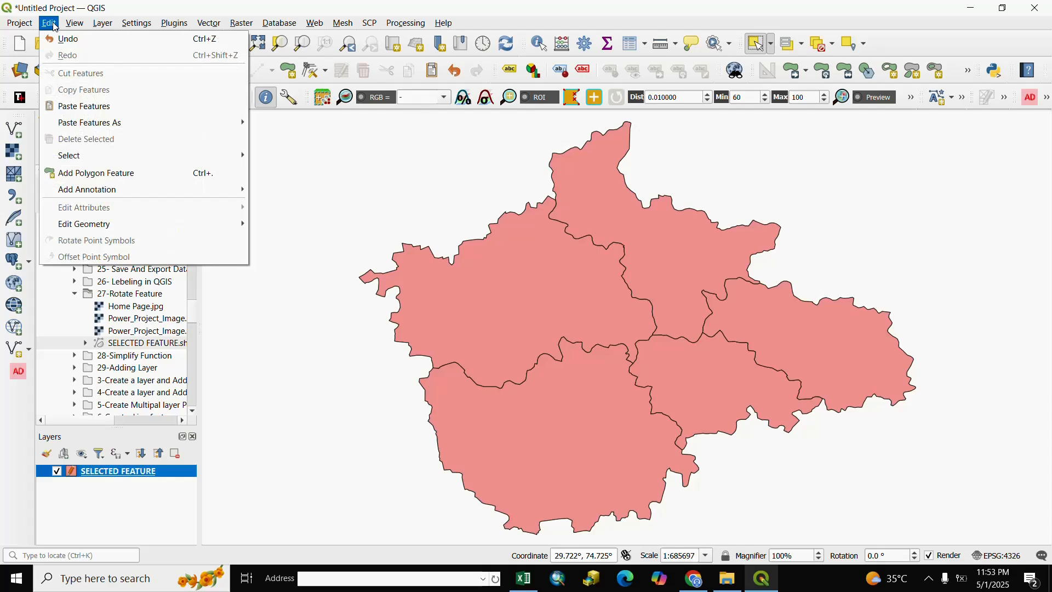
mouse_move(113, 226)
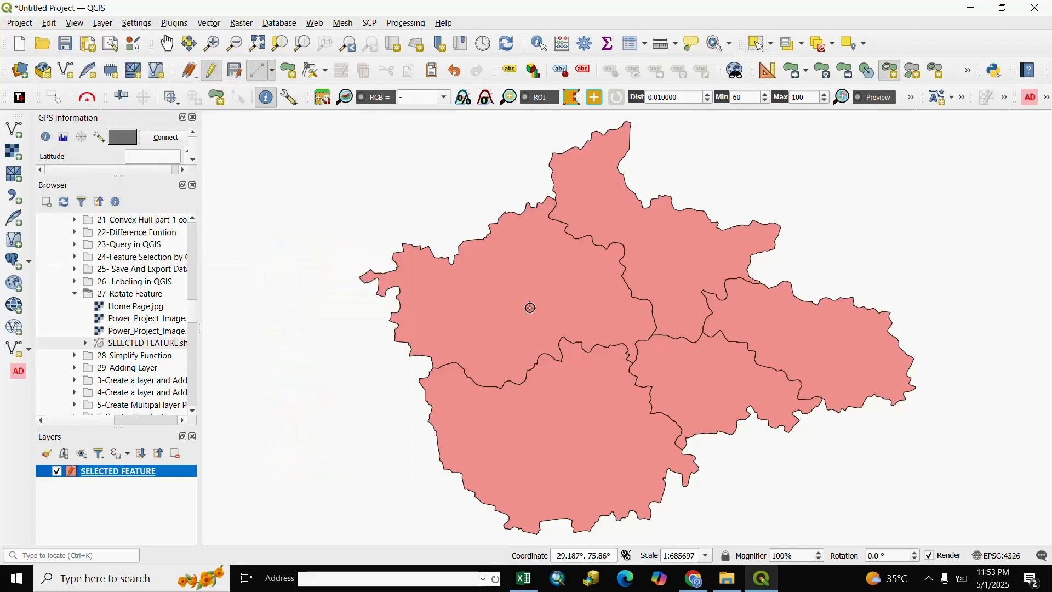
click(491, 325)
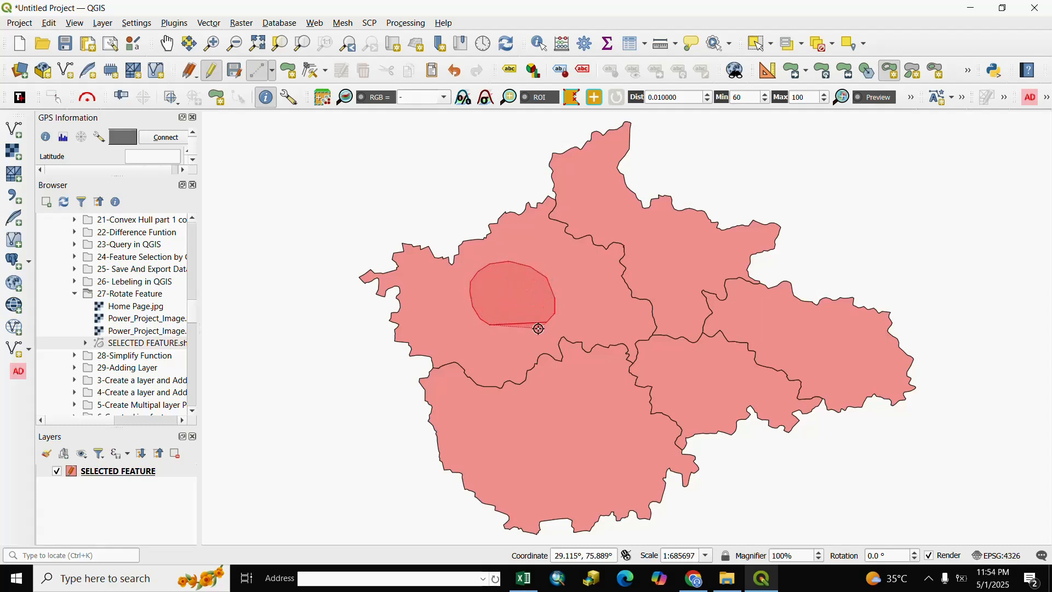
click(507, 332)
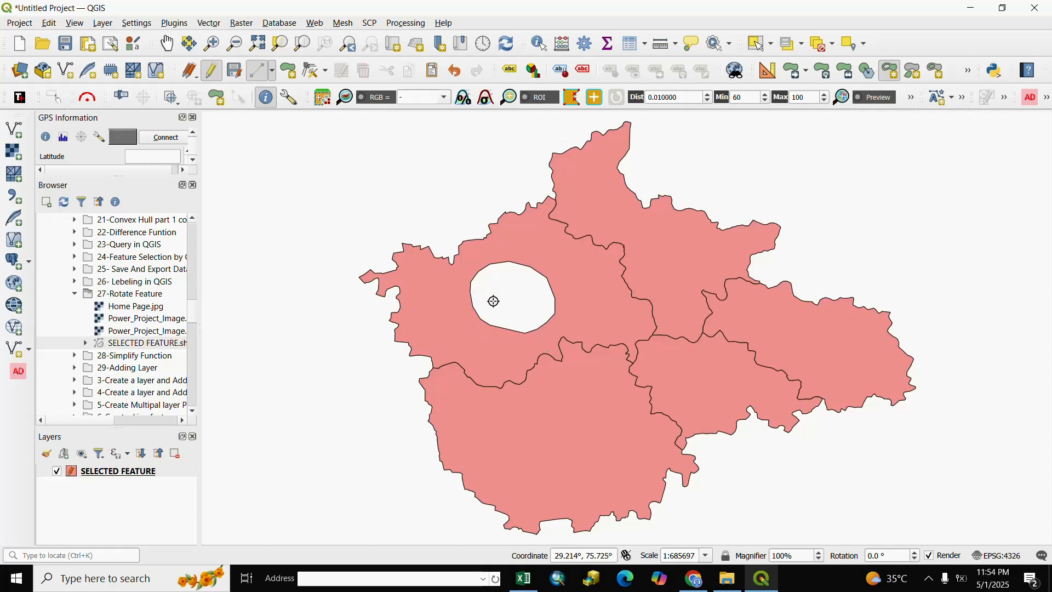
Remove the hole from the northwestern polygon with the Delete Ring tool
click(55, 28)
mouse_move(81, 225)
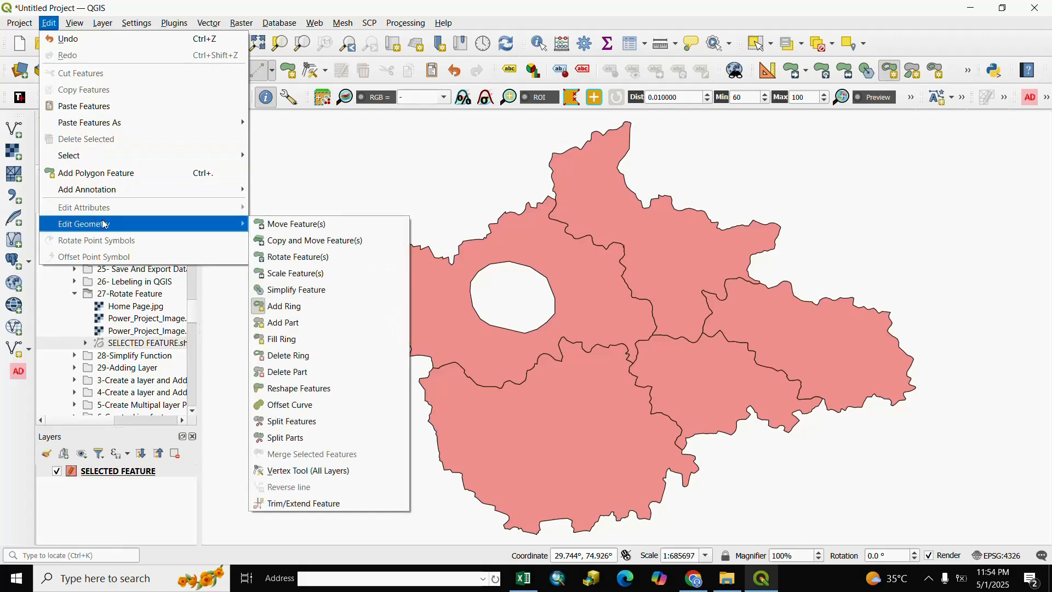
click(289, 362)
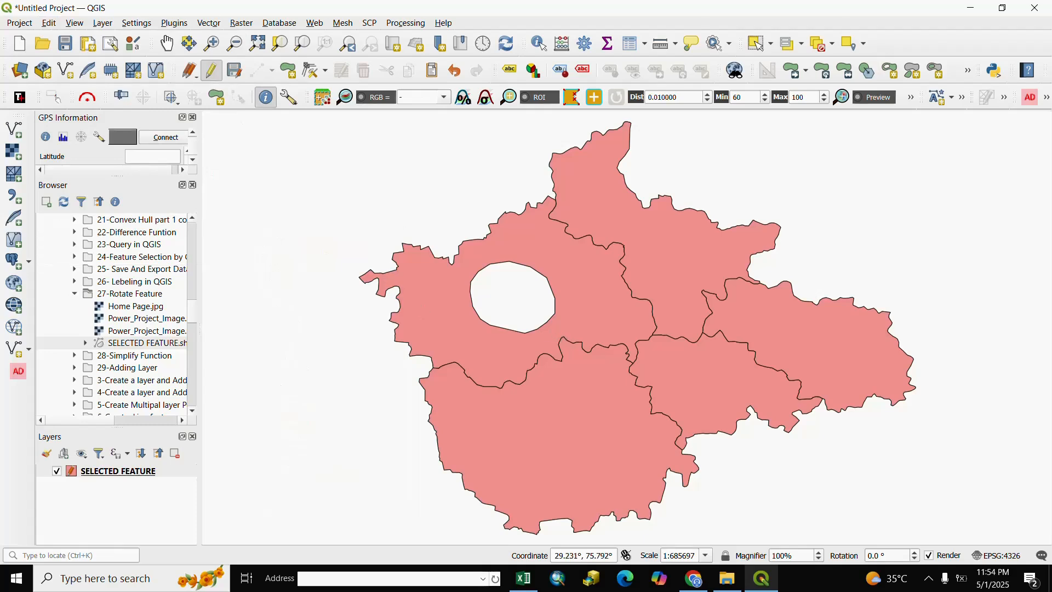
click(510, 295)
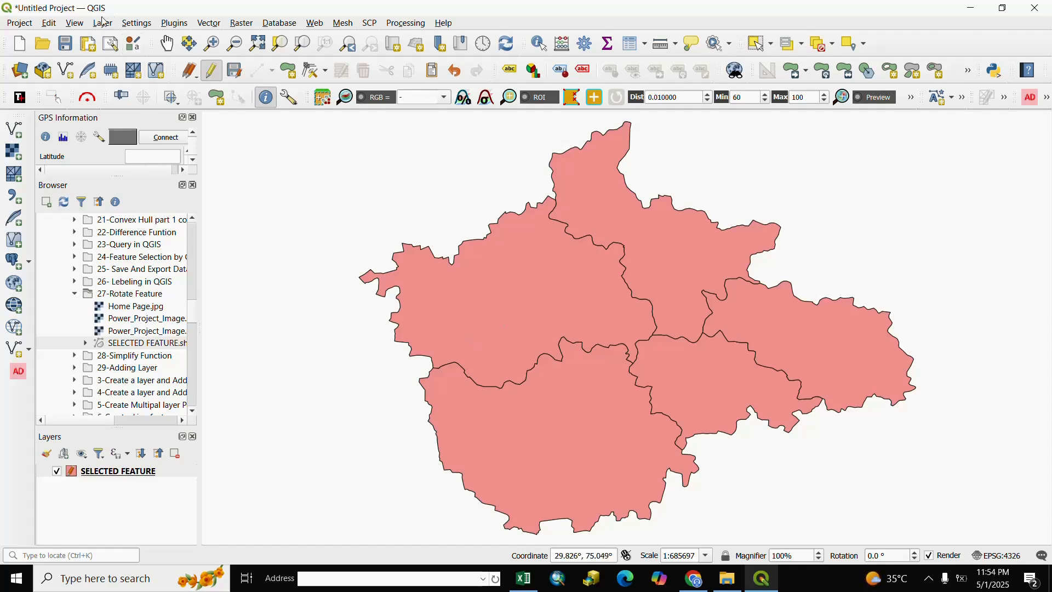
Cut a many-sided, roughly round hole in the middle of the northwestern polygon with the Add Ring tool
click(49, 23)
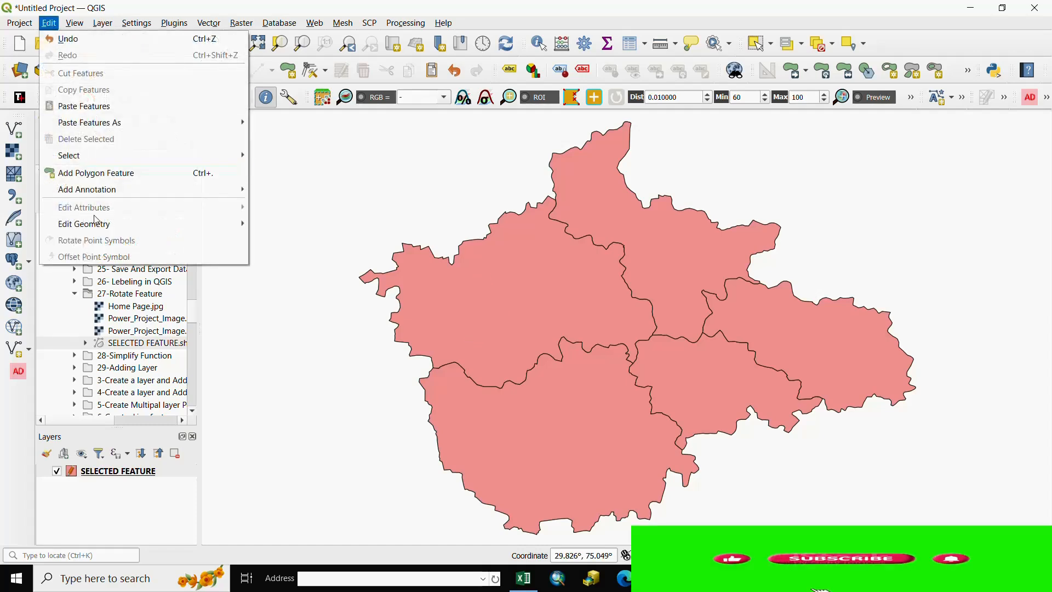
mouse_move(96, 222)
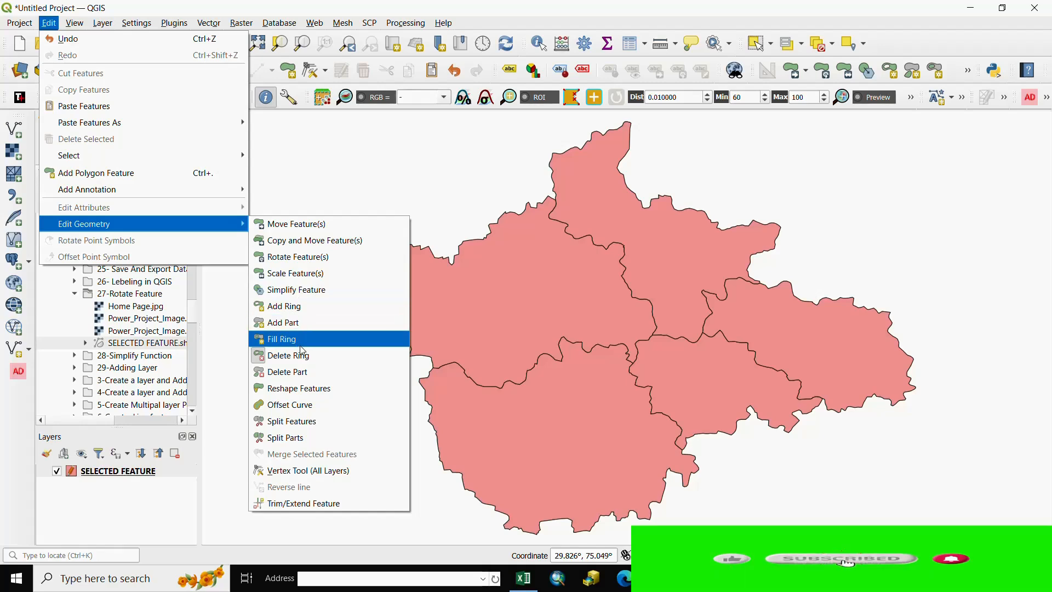
click(288, 307)
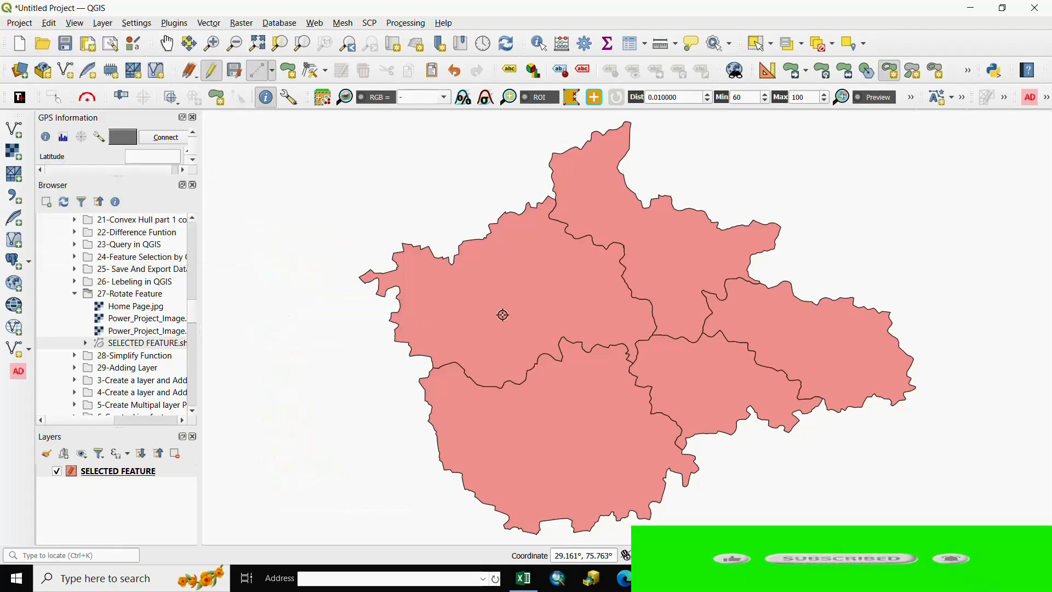
click(502, 339)
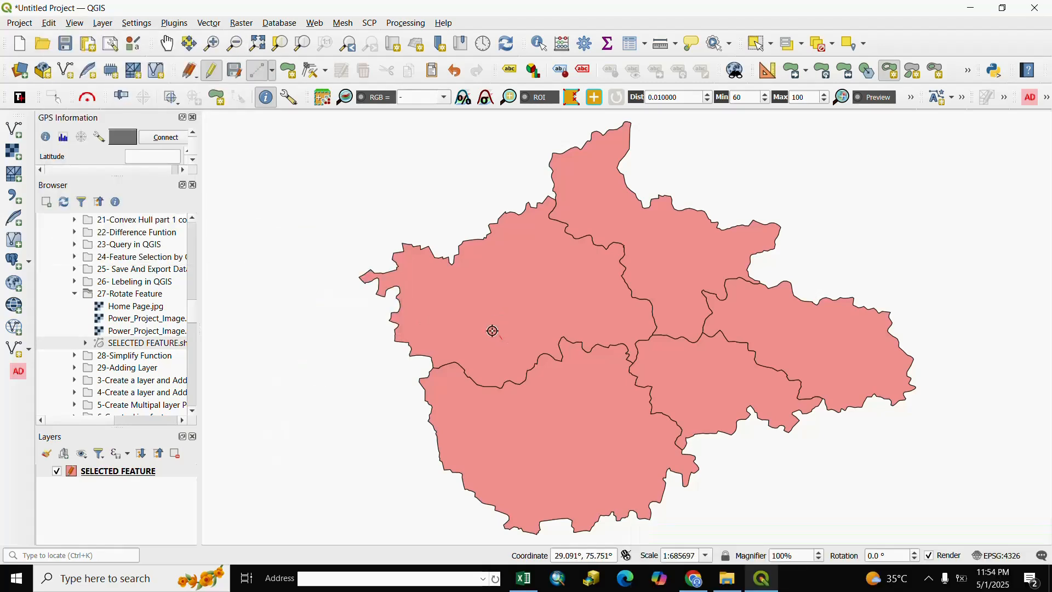
click(491, 273)
click(514, 262)
click(540, 267)
click(555, 288)
click(559, 305)
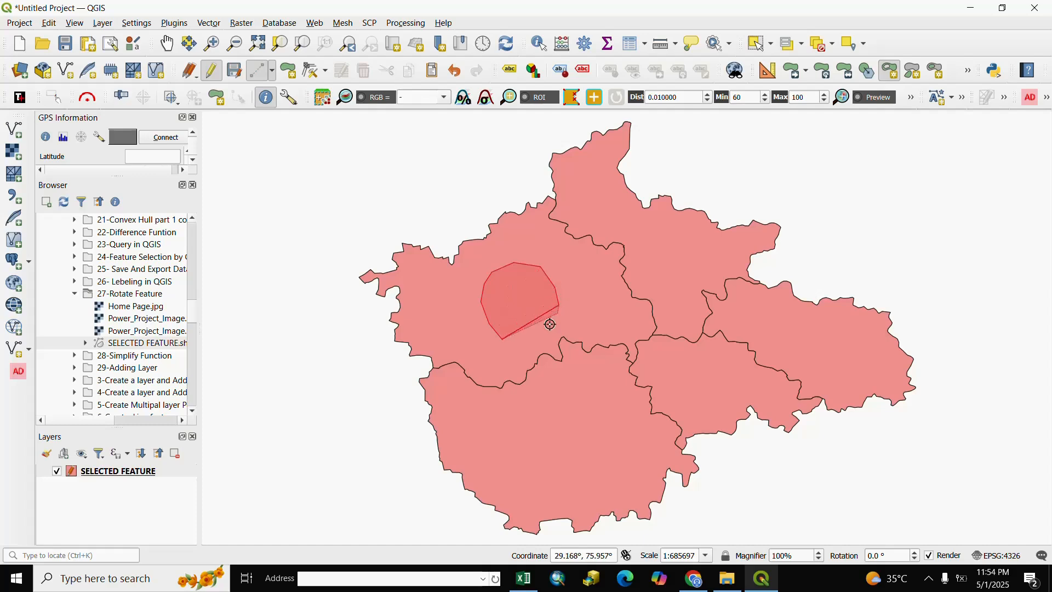
click(555, 318)
click(544, 332)
right_click(524, 343)
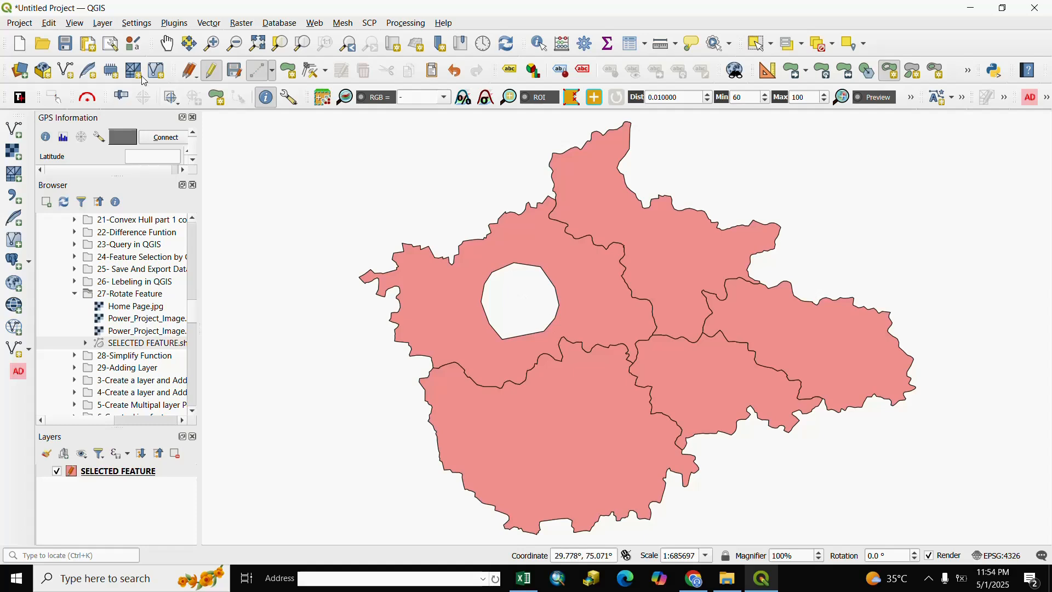
Outline a slightly larger area around the northwestern polygon's hole with the Fill Ring tool and accept the new feature's default attributes
click(59, 25)
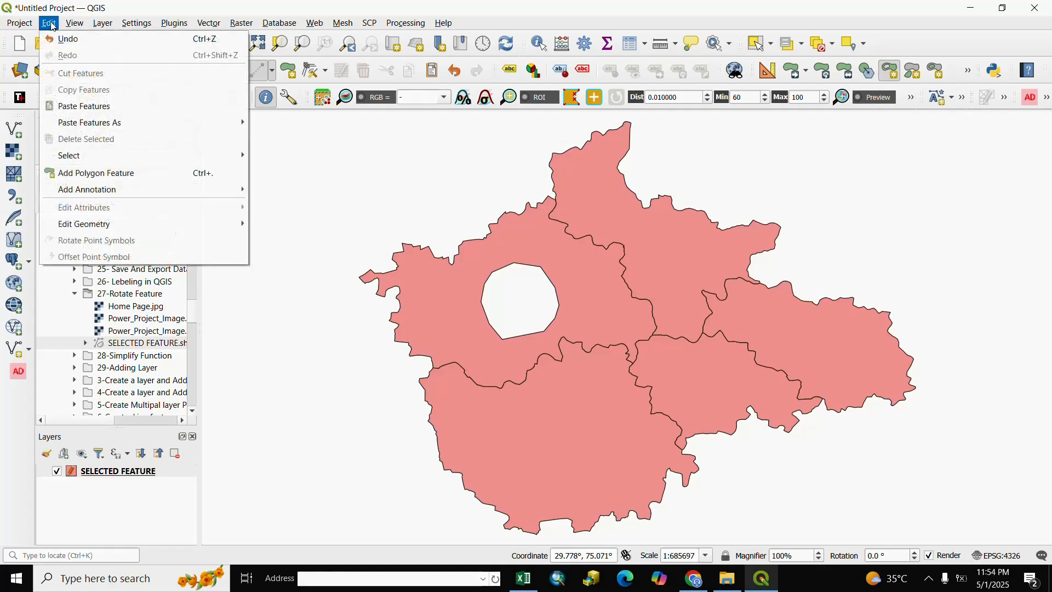
mouse_move(88, 224)
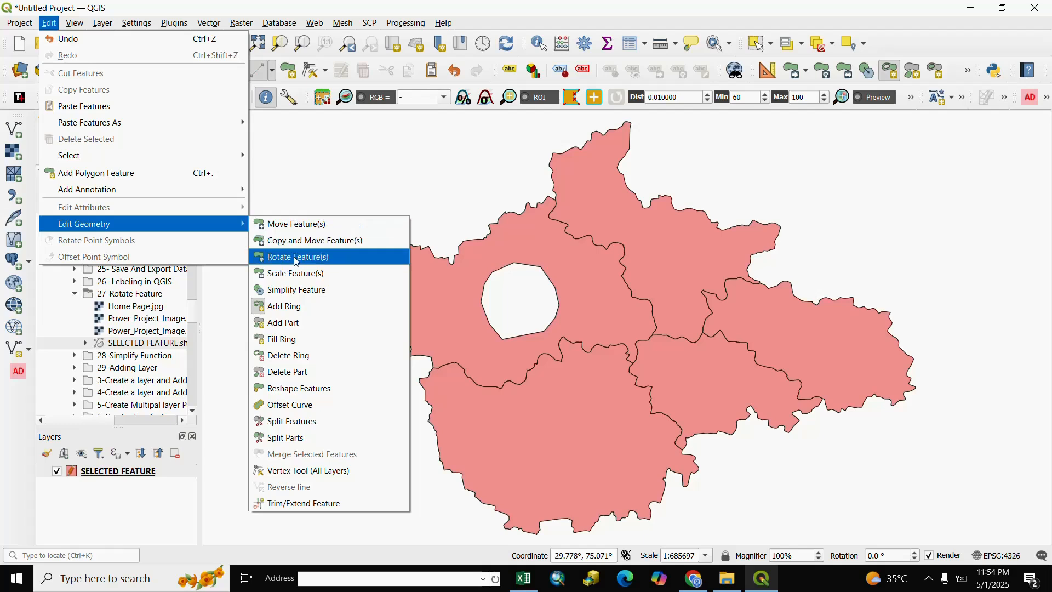
click(288, 340)
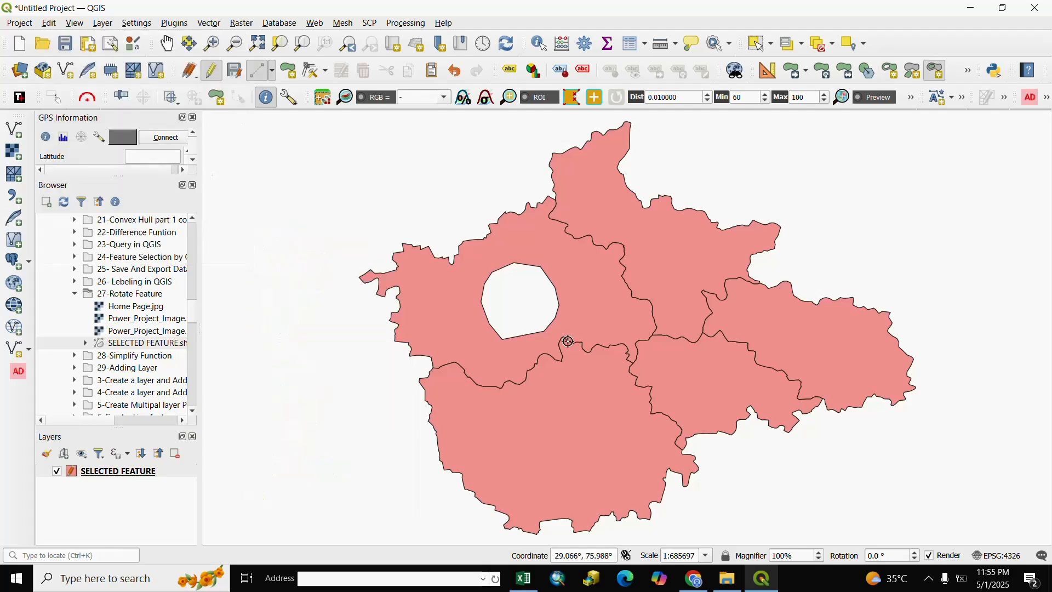
click(475, 318)
click(473, 289)
click(479, 272)
click(491, 260)
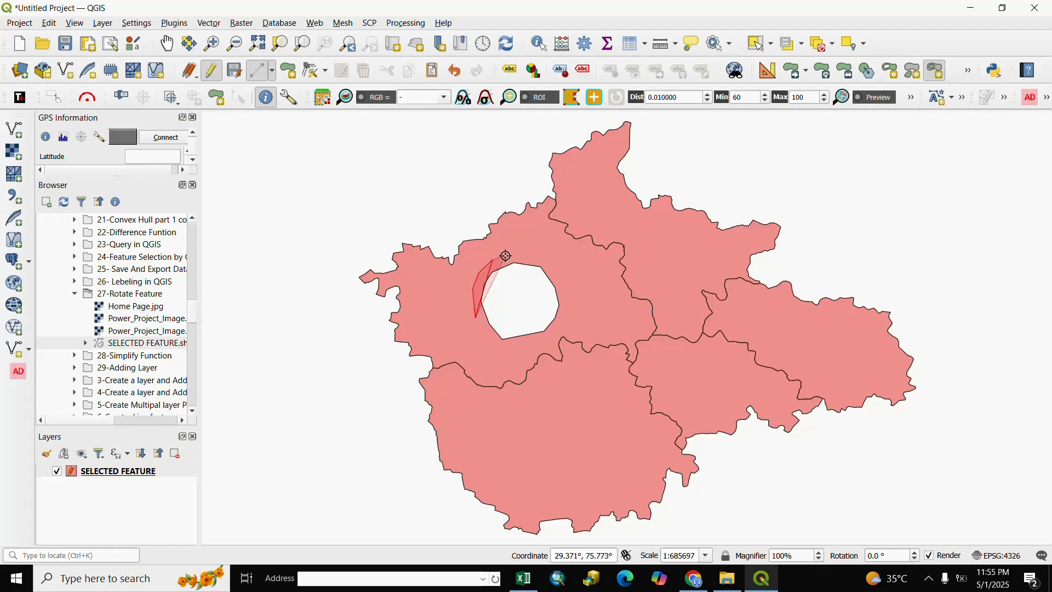
click(515, 255)
click(550, 260)
click(567, 276)
click(574, 307)
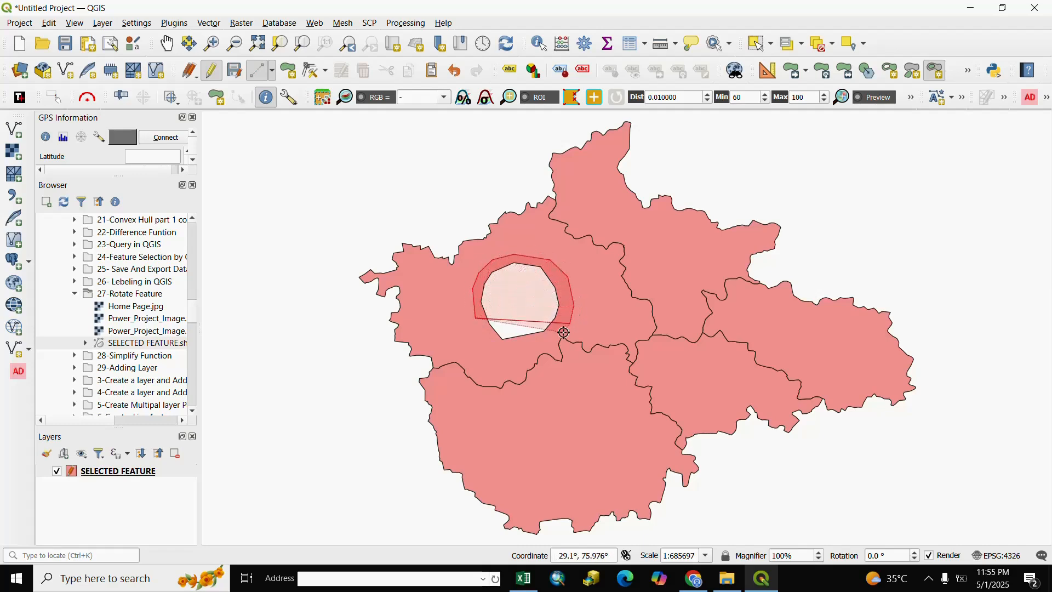
click(506, 357)
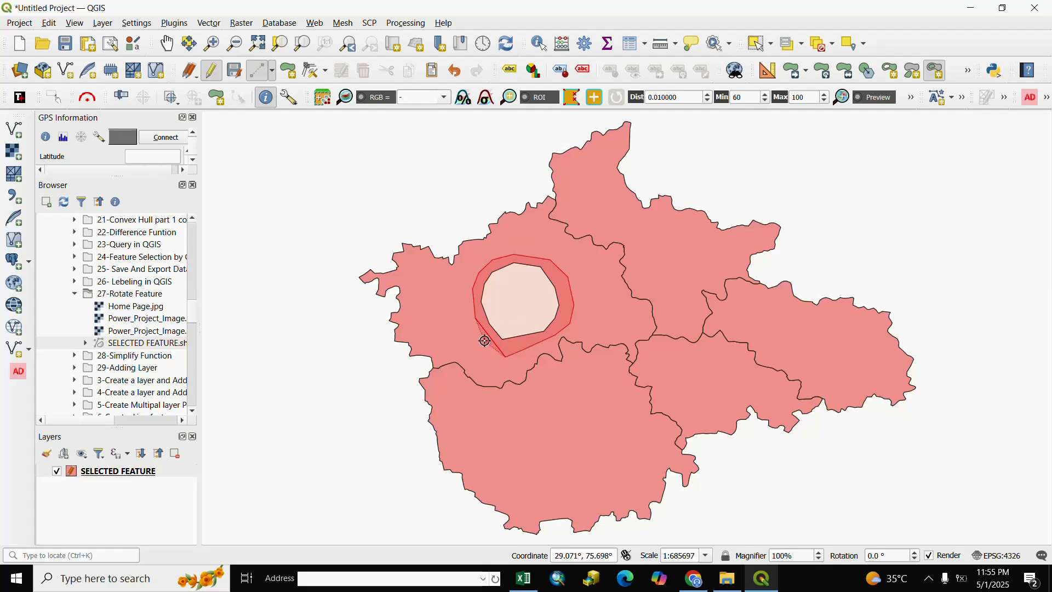
right_click(477, 332)
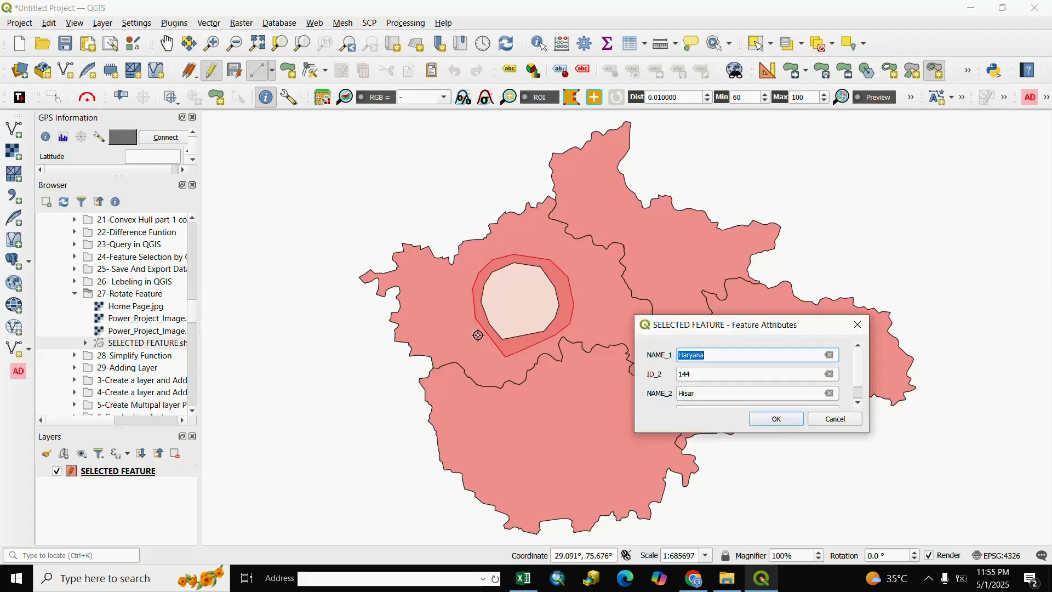
click(776, 420)
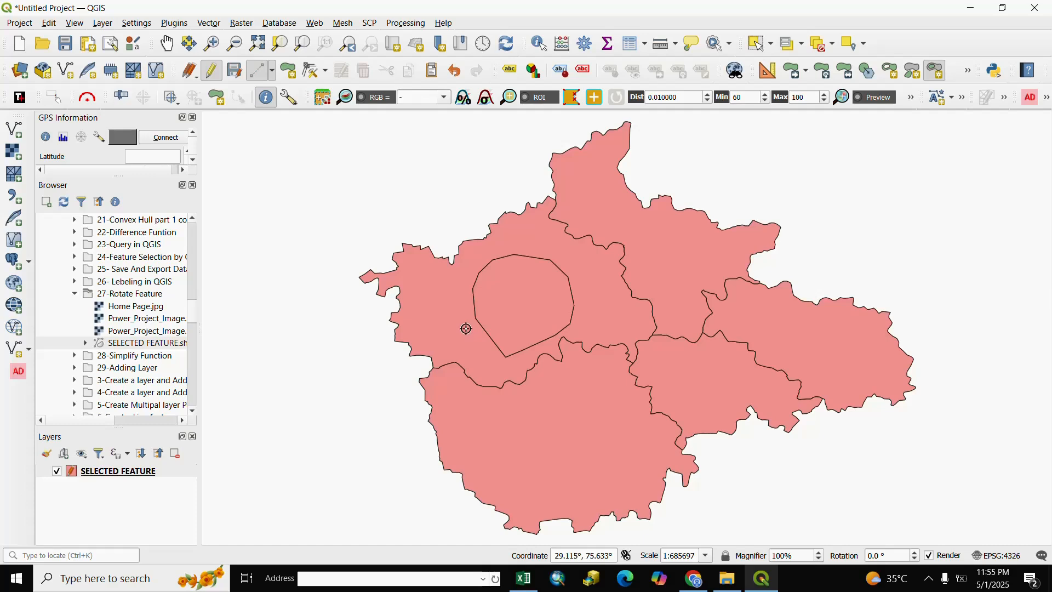
Select the ring-fill polygon together with the surrounding northwestern polygon and merge them, keeping the default merged attributes
click(759, 43)
click(512, 311)
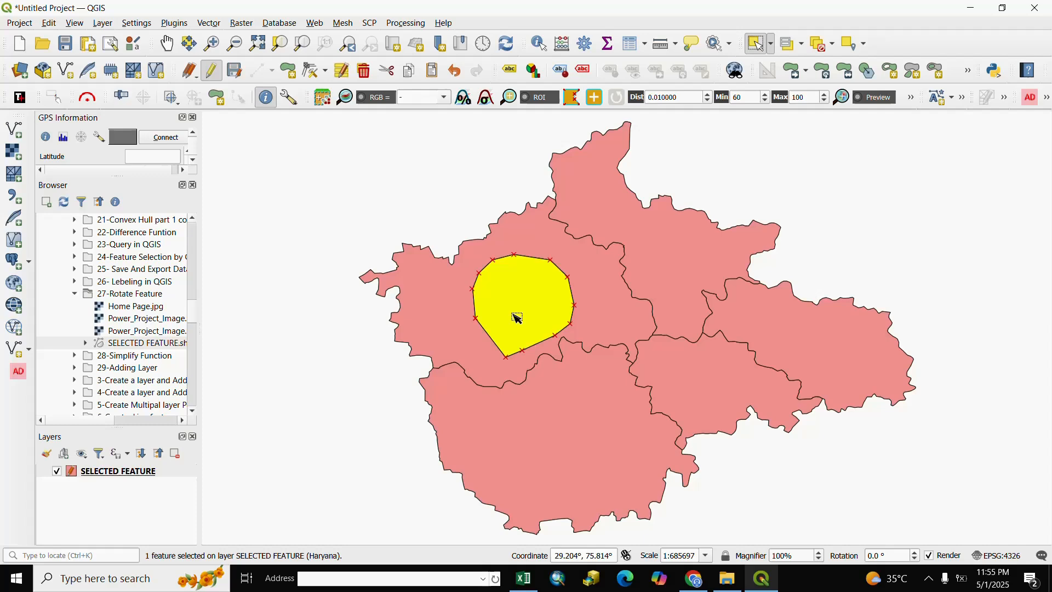
shift+click(436, 320)
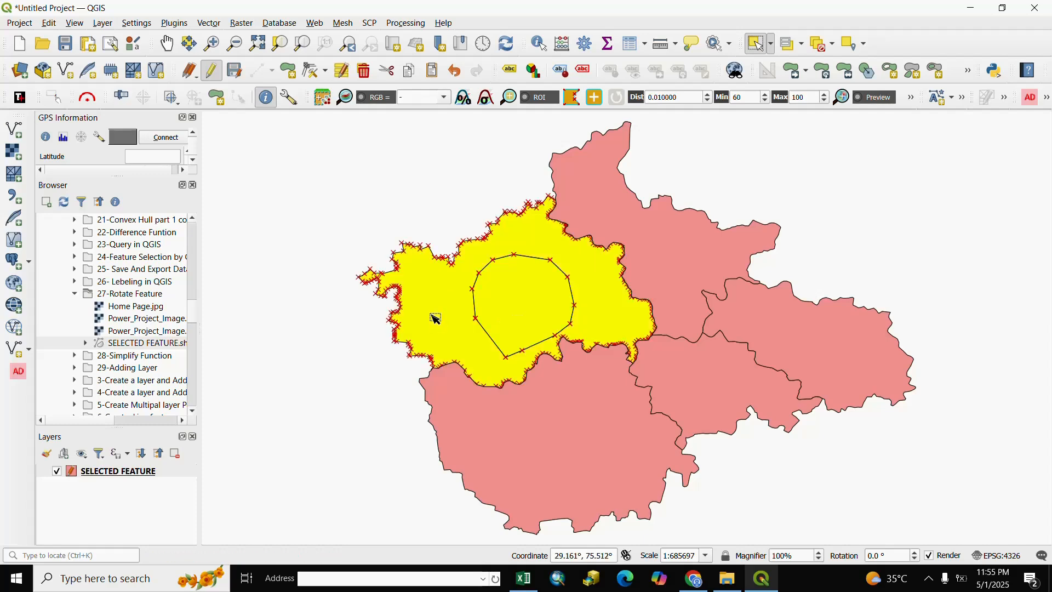
click(51, 25)
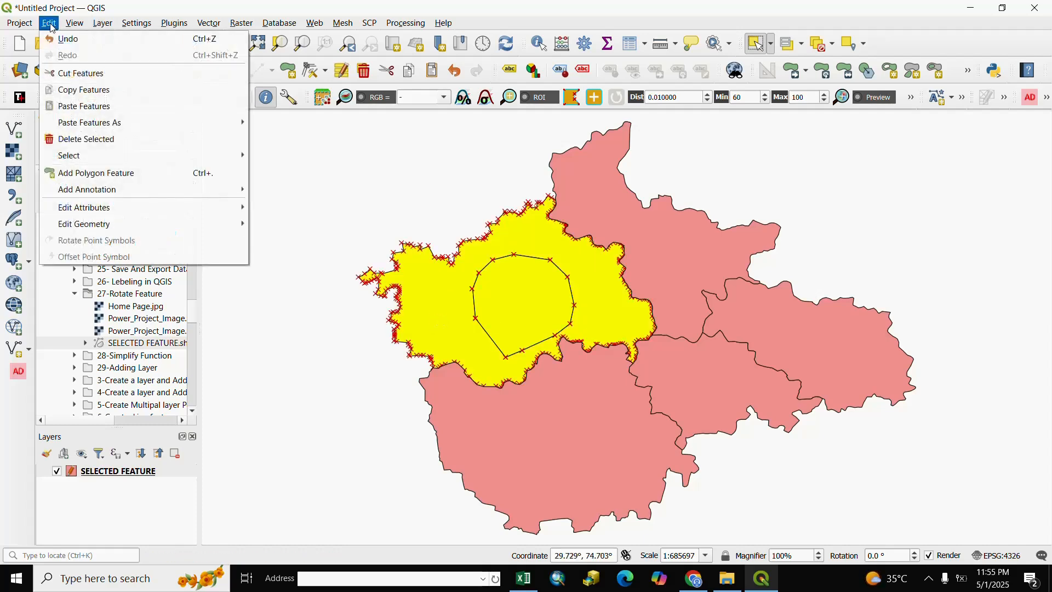
mouse_move(86, 229)
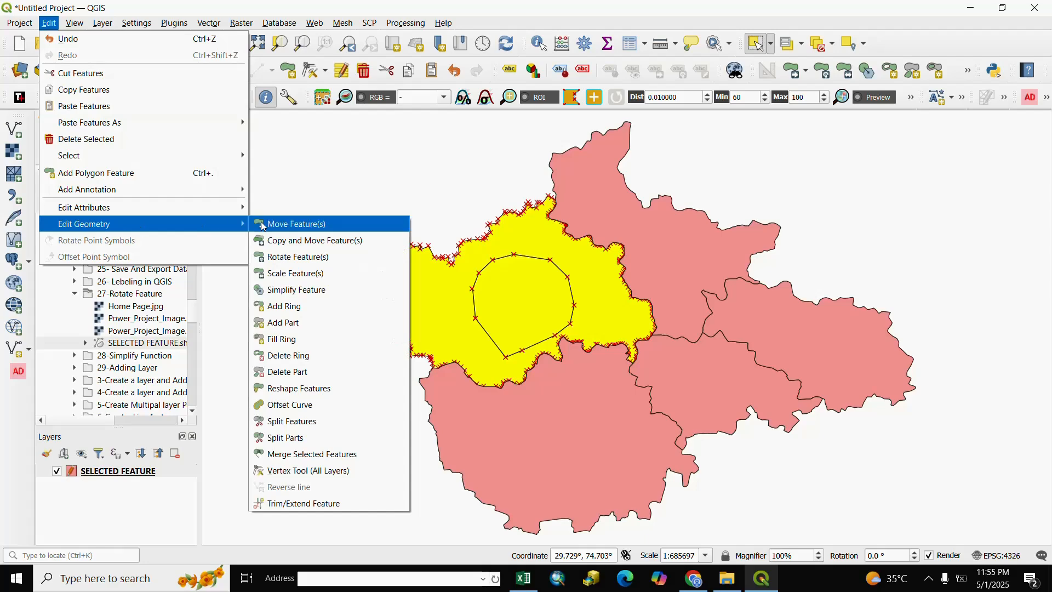
click(286, 459)
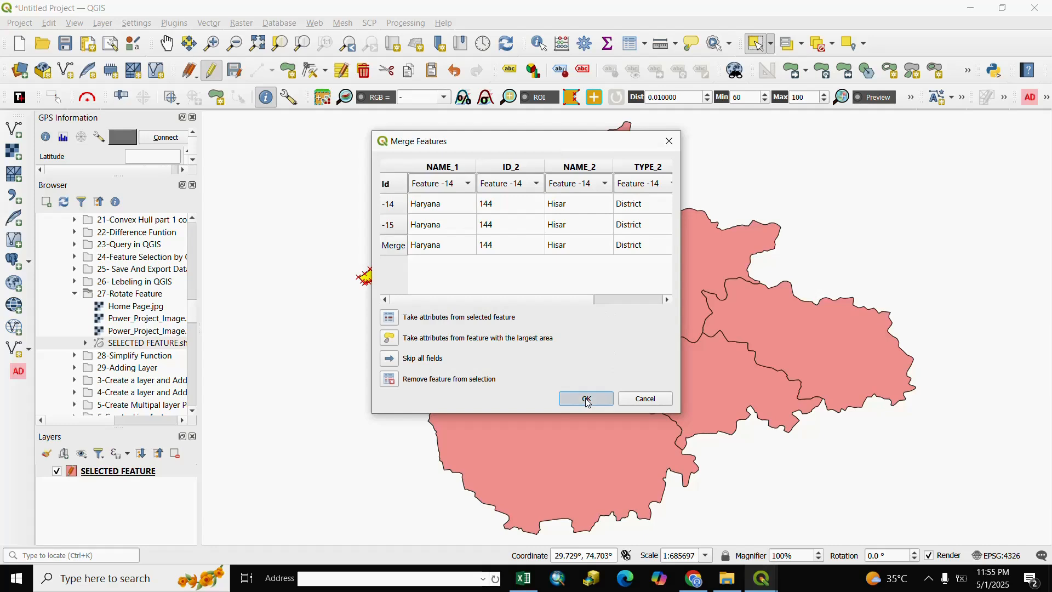
click(588, 400)
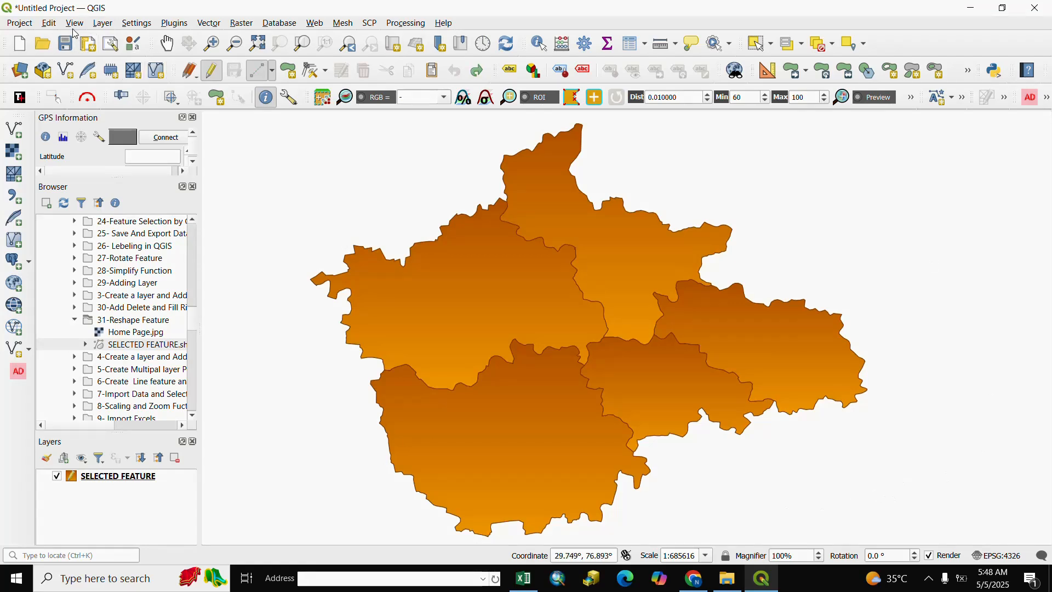
Cut away the western part of the northwestern polygon with Reshape Features, along a curve from its southwestern edge to its northern edge
click(50, 24)
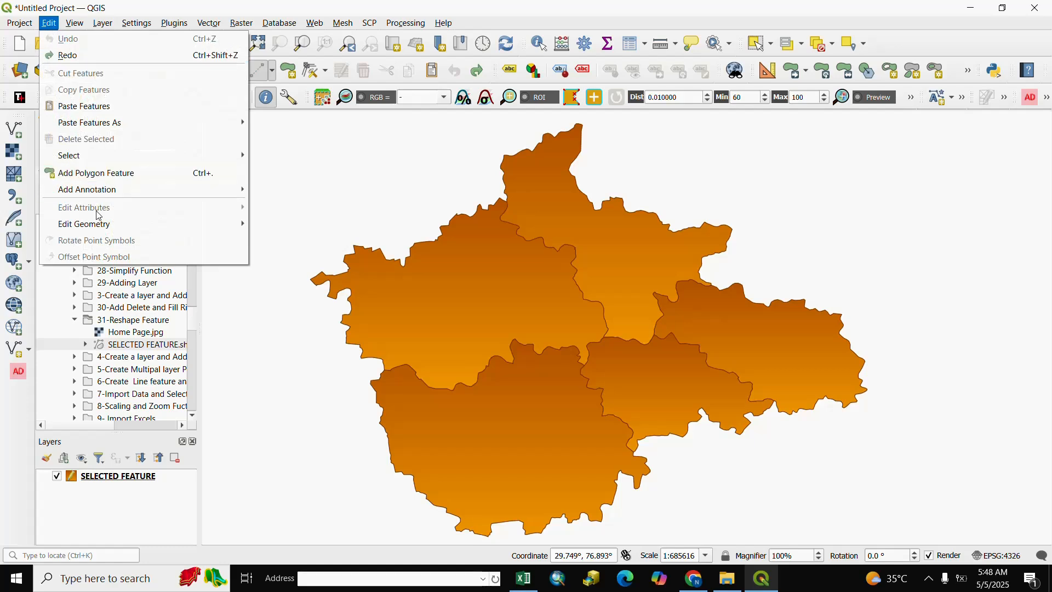
mouse_move(95, 227)
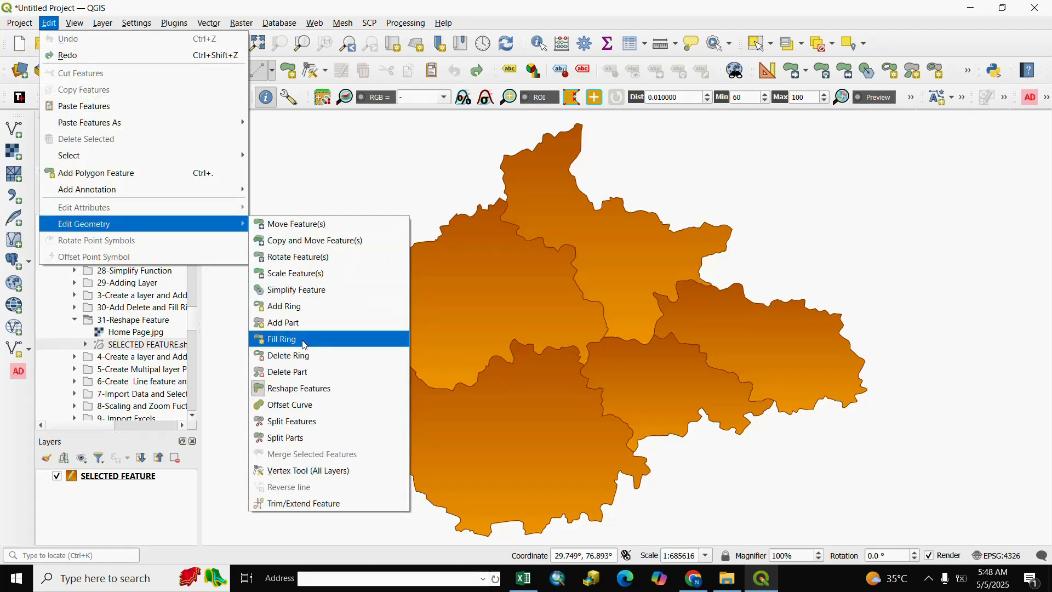
click(304, 393)
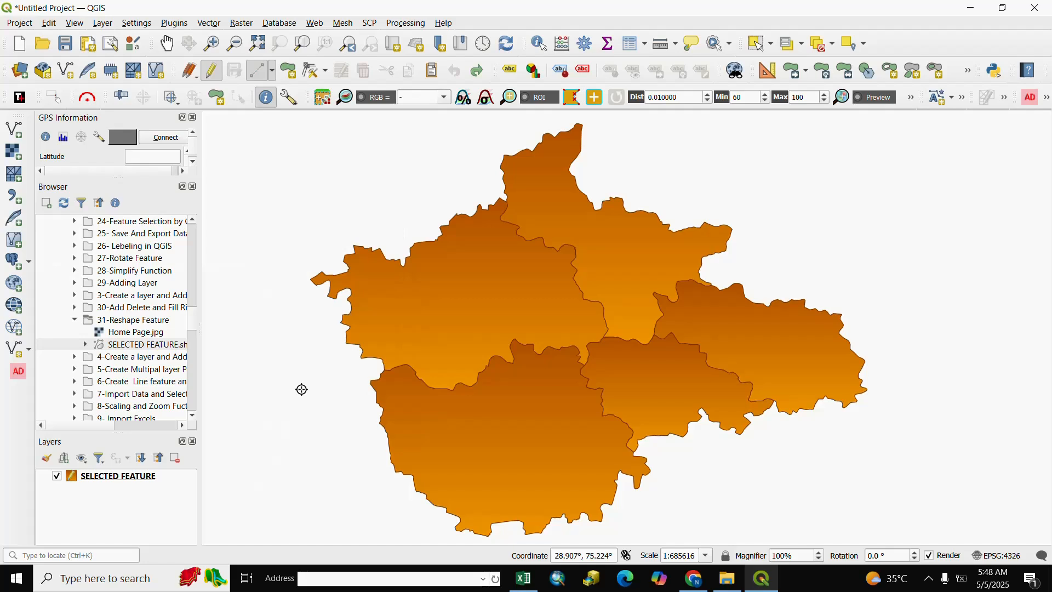
click(335, 405)
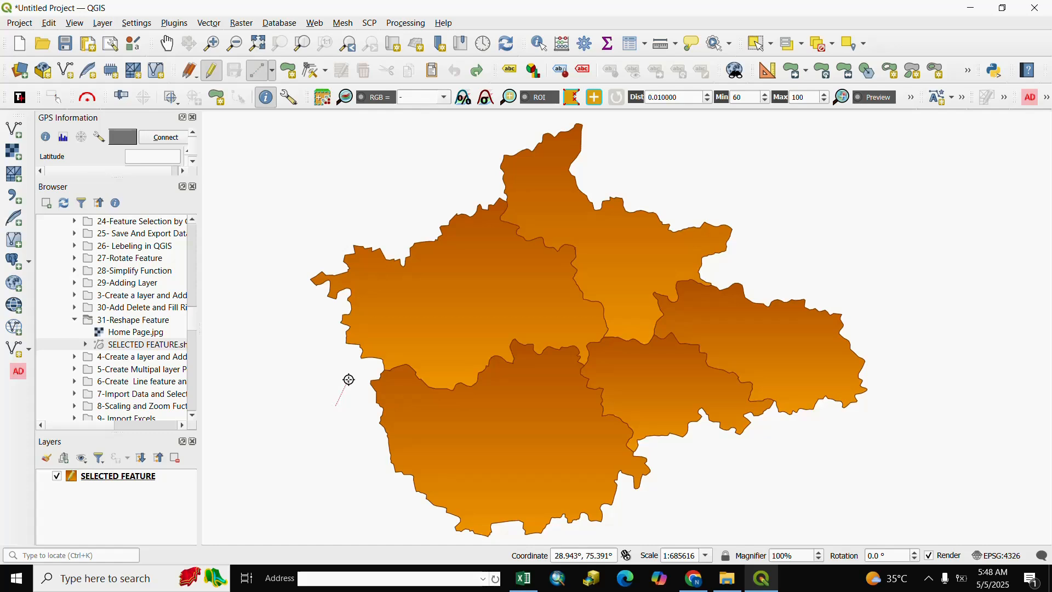
click(371, 352)
click(383, 315)
click(392, 293)
click(406, 280)
click(421, 277)
click(447, 261)
click(460, 253)
click(469, 236)
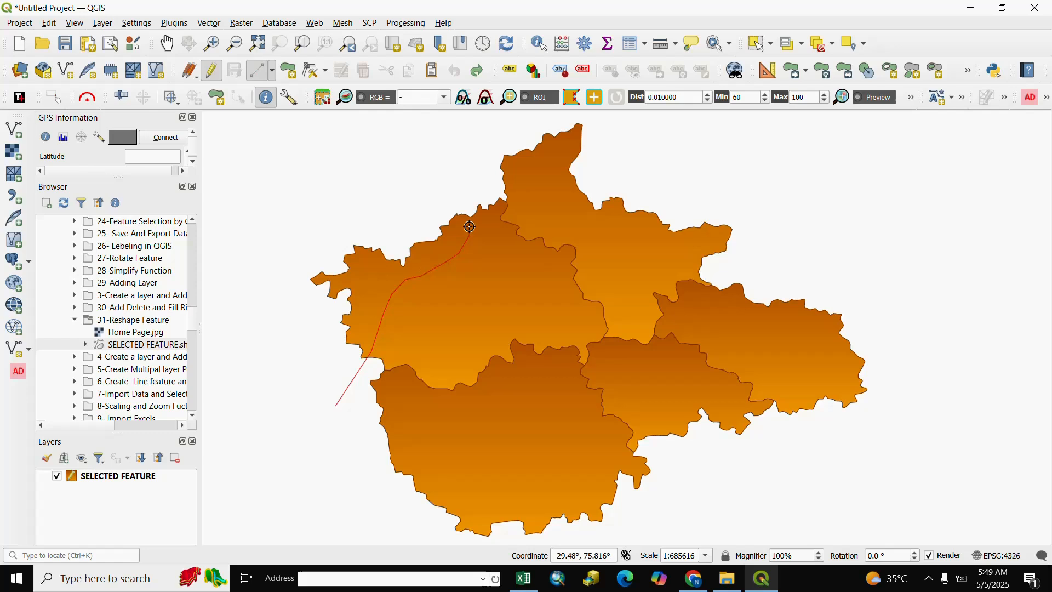
right_click(467, 179)
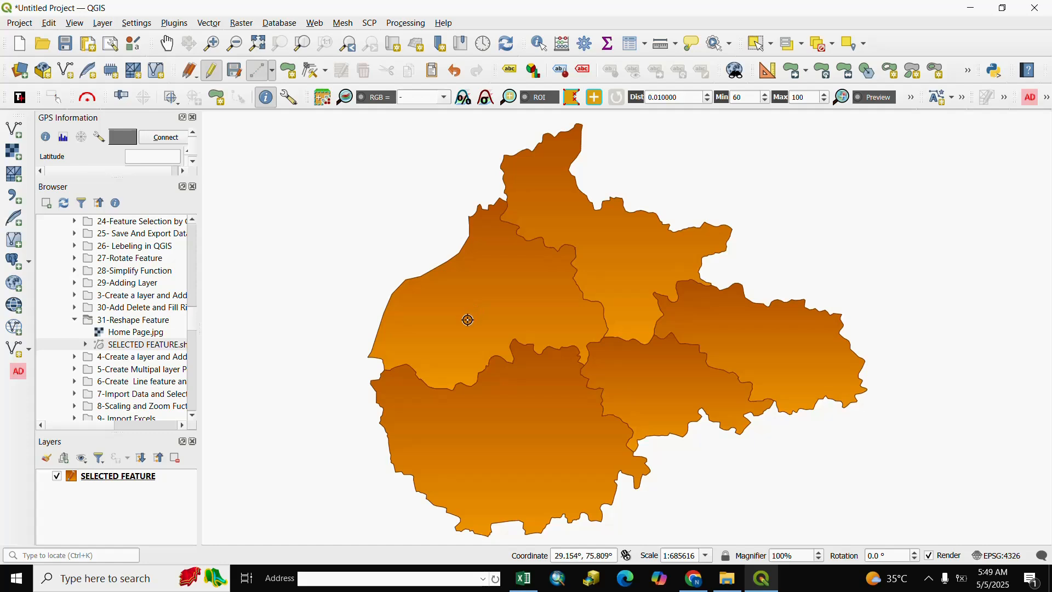
Extend the northwestern polygon far westward with Reshape Features, along an irregular outline that starts and ends inside the polygon
click(450, 328)
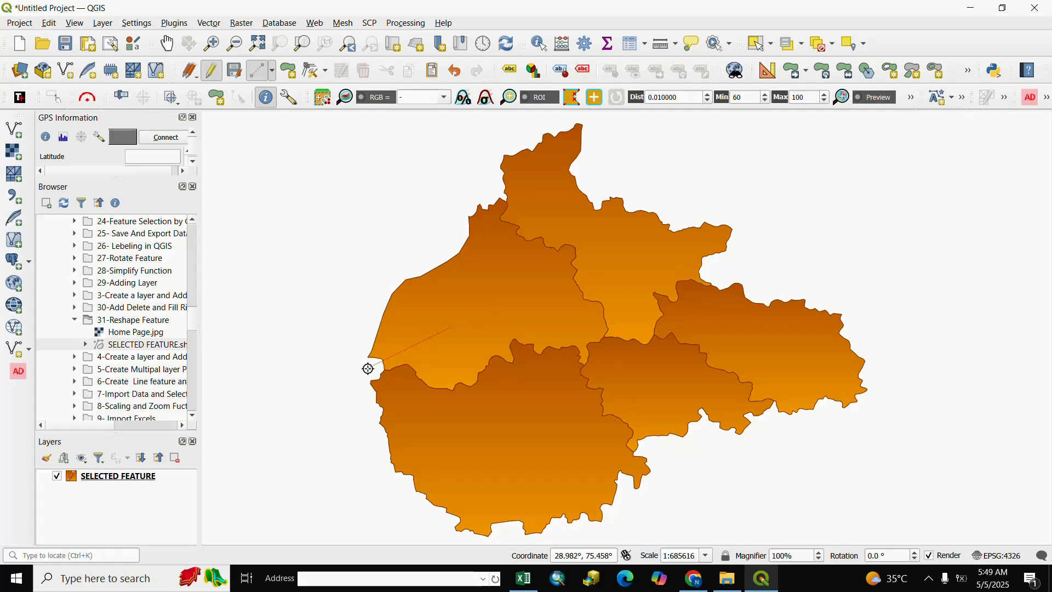
click(347, 372)
click(325, 371)
click(311, 368)
click(297, 357)
click(283, 345)
click(282, 321)
click(280, 307)
click(275, 296)
click(267, 282)
click(263, 273)
click(260, 258)
click(264, 245)
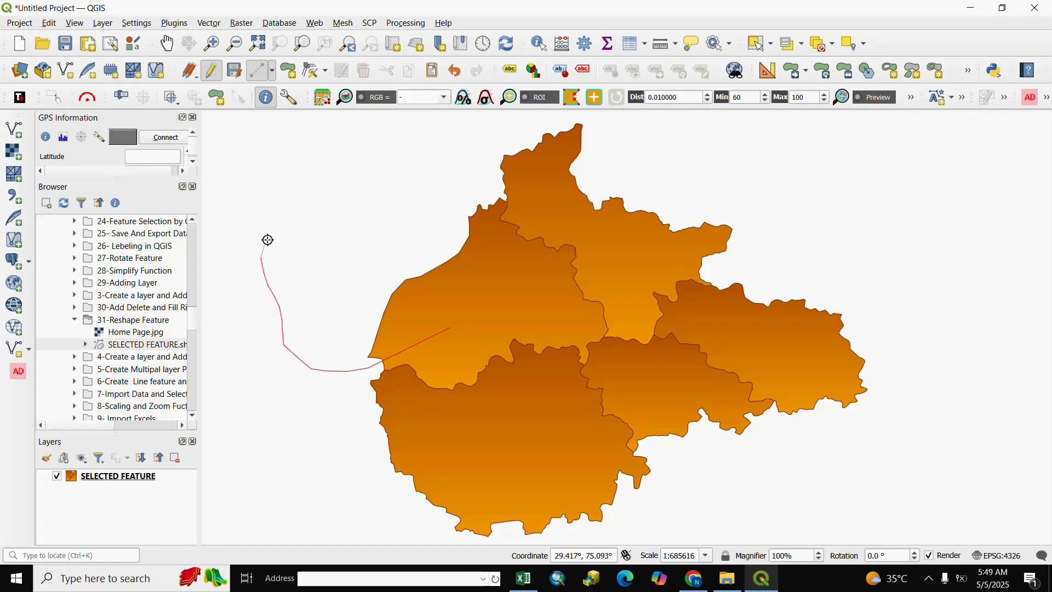
click(272, 233)
click(284, 222)
click(306, 218)
click(325, 215)
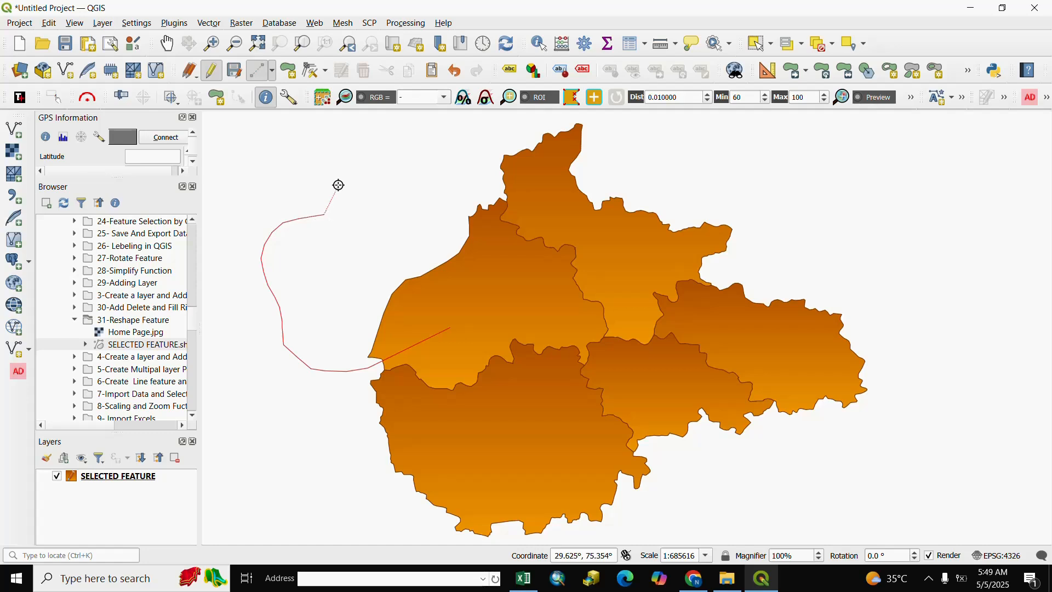
click(337, 182)
click(313, 147)
click(327, 139)
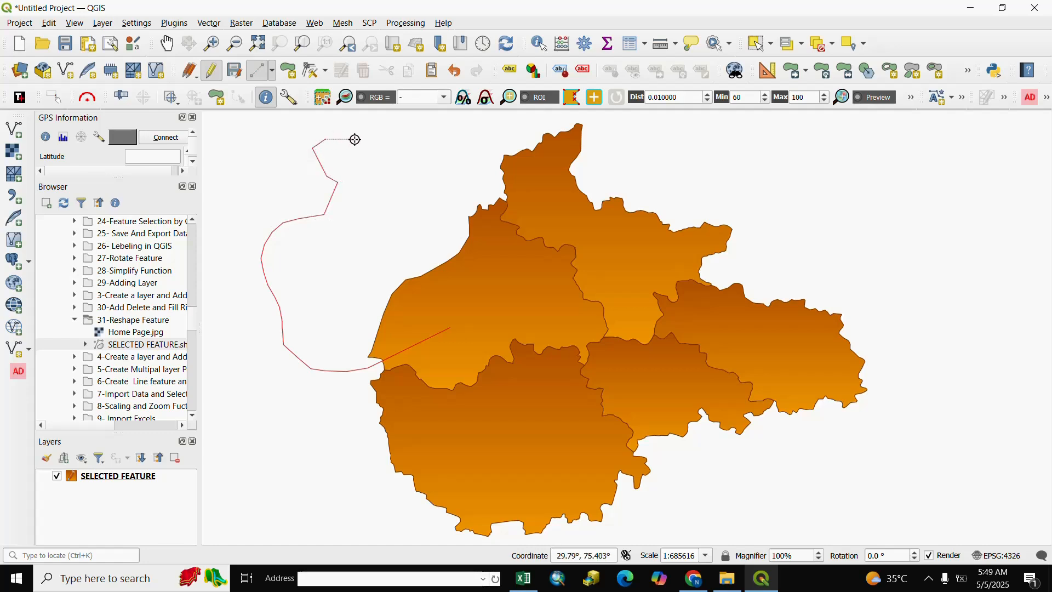
click(357, 139)
click(386, 154)
click(396, 181)
click(406, 194)
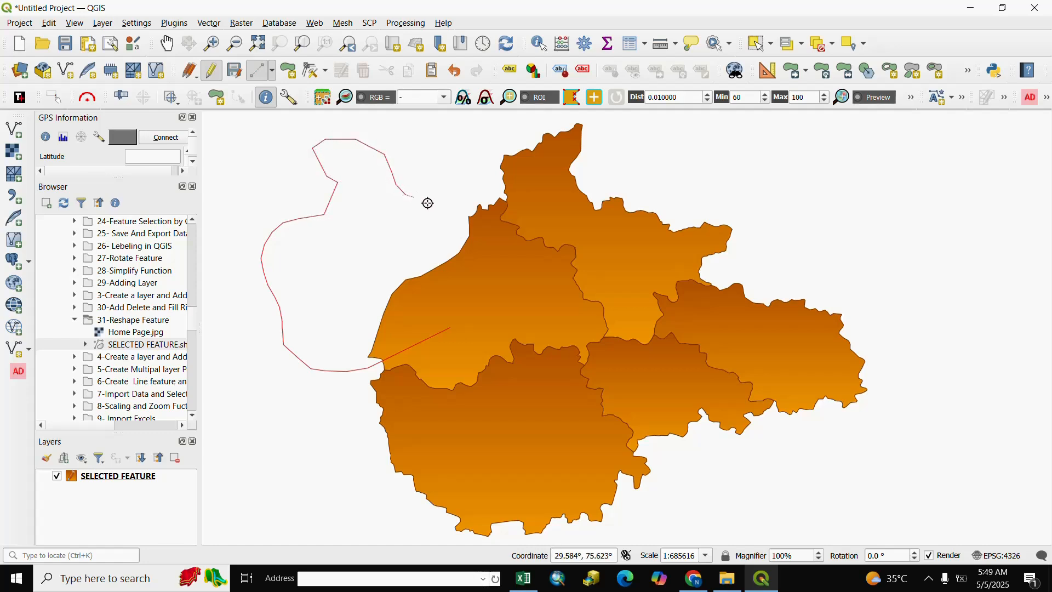
click(442, 209)
click(445, 224)
click(451, 227)
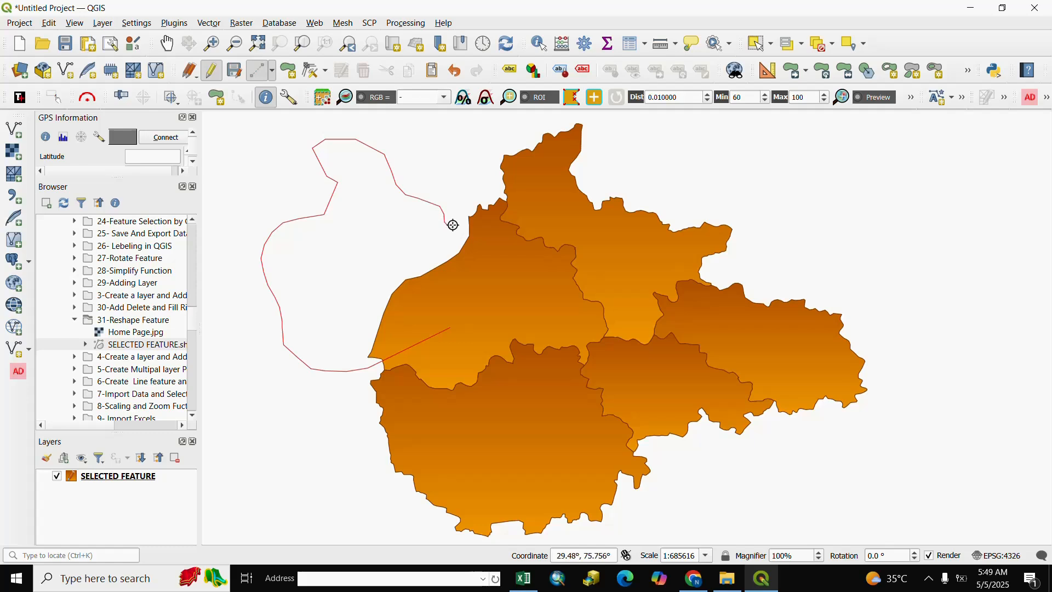
click(466, 212)
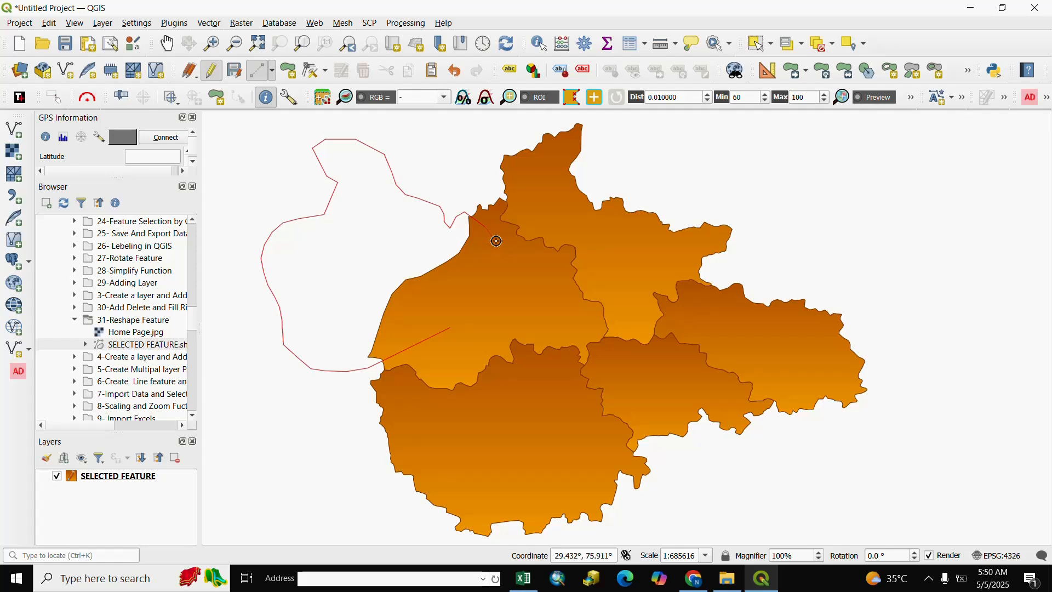
right_click(496, 241)
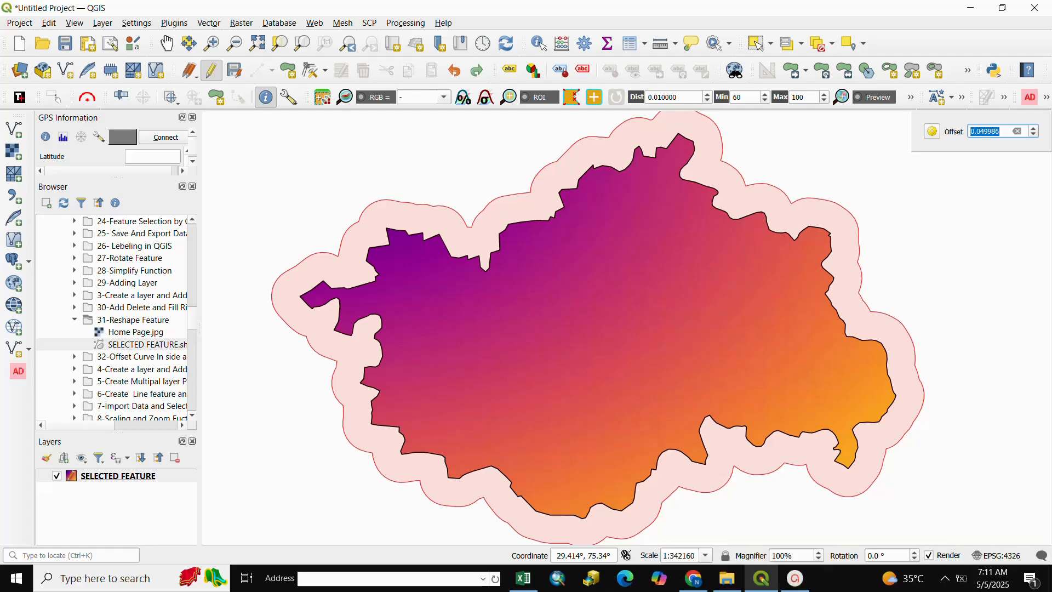
Apply the outward Offset Curve to the single polygon in SELECTED FEATURE with an offset of 0.049986
key(Return)
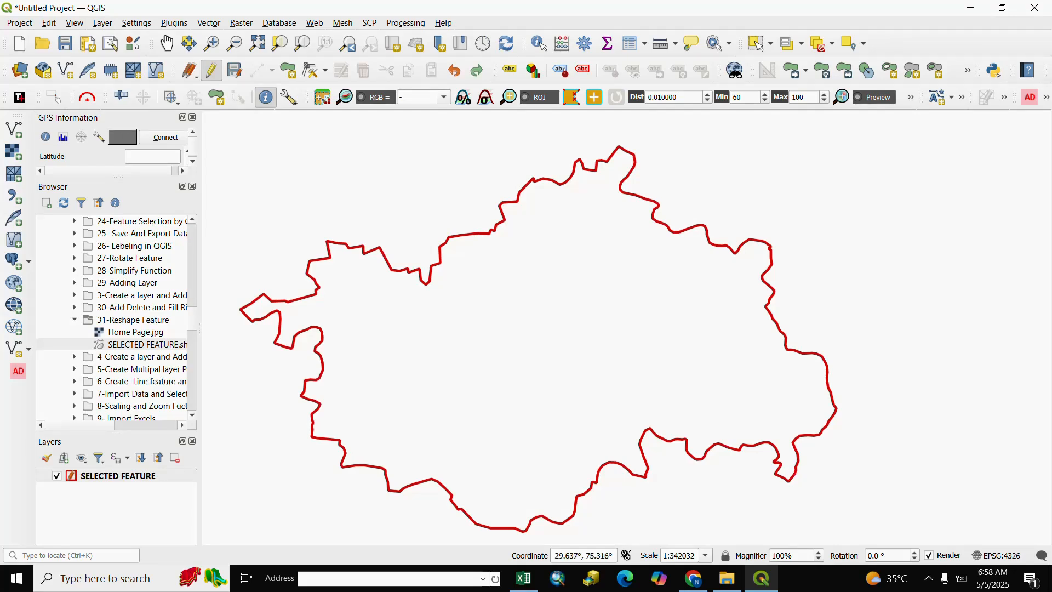
Shrink the SELECTED FEATURE polygon inward with Offset Curve, using an offset of -0.078184
click(48, 24)
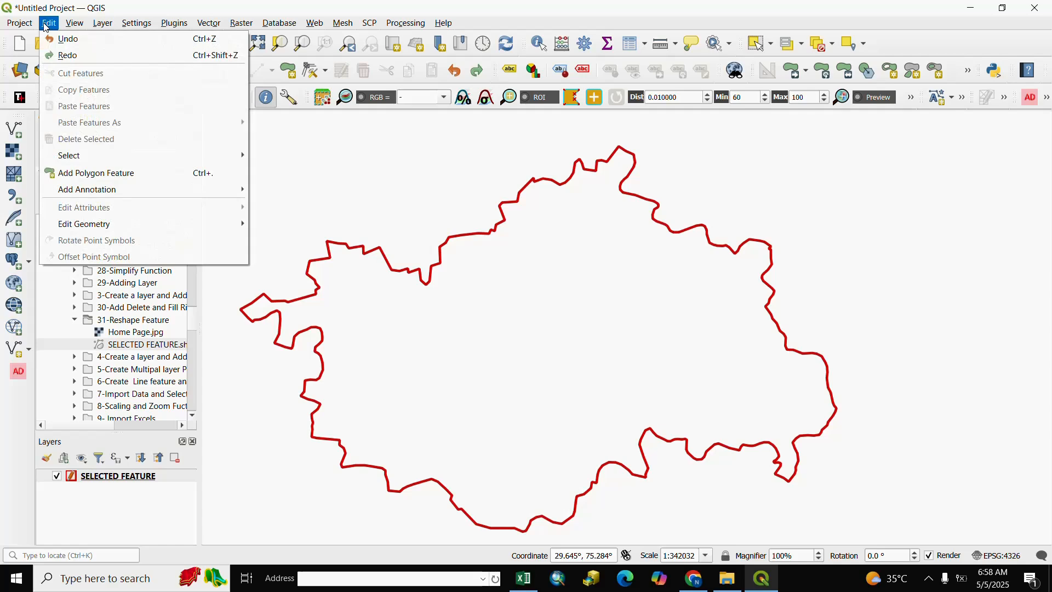
mouse_move(85, 229)
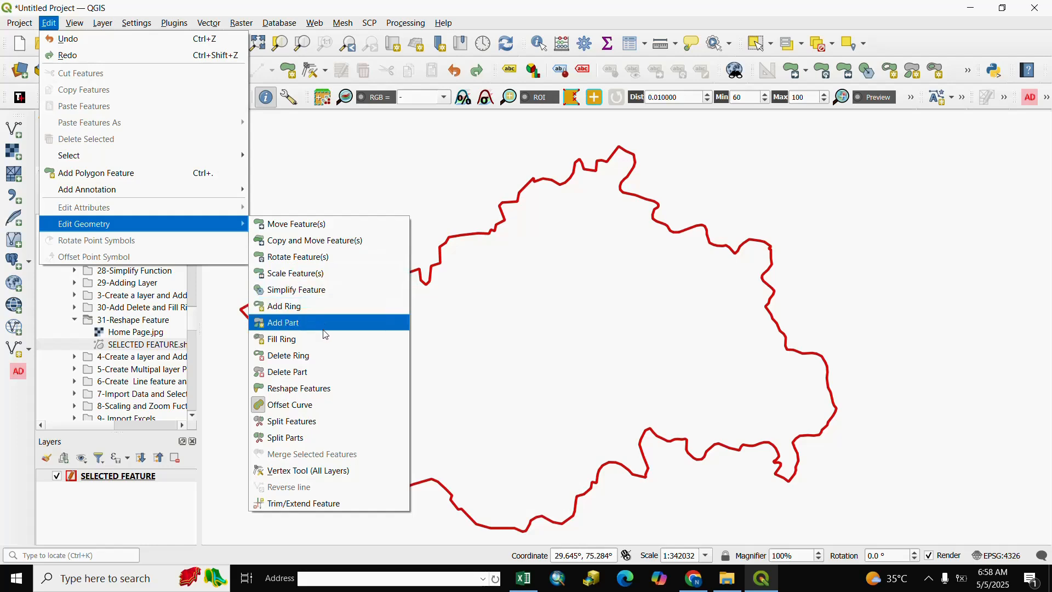
click(286, 408)
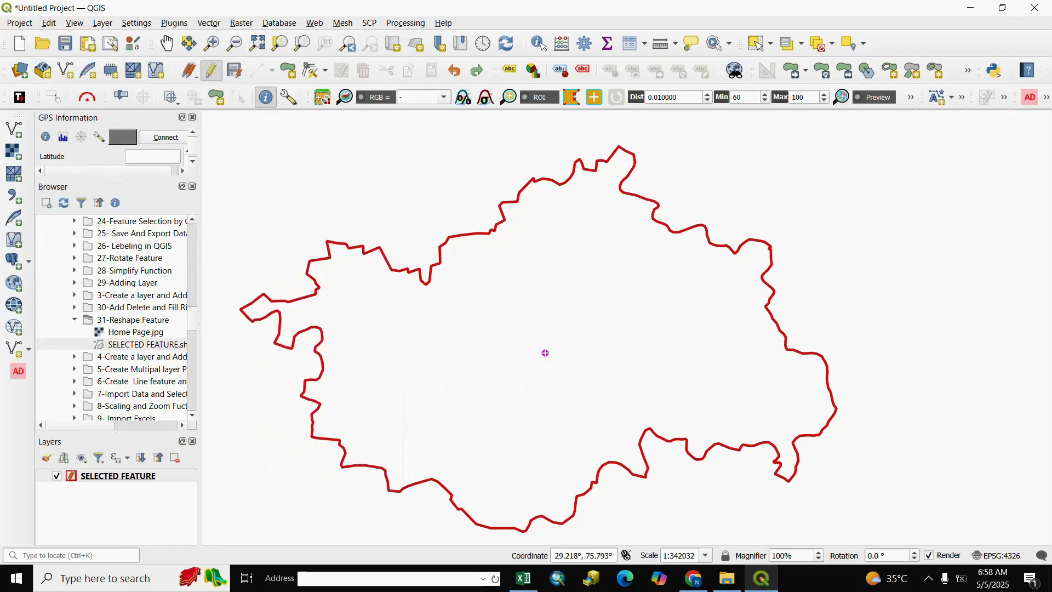
click(546, 353)
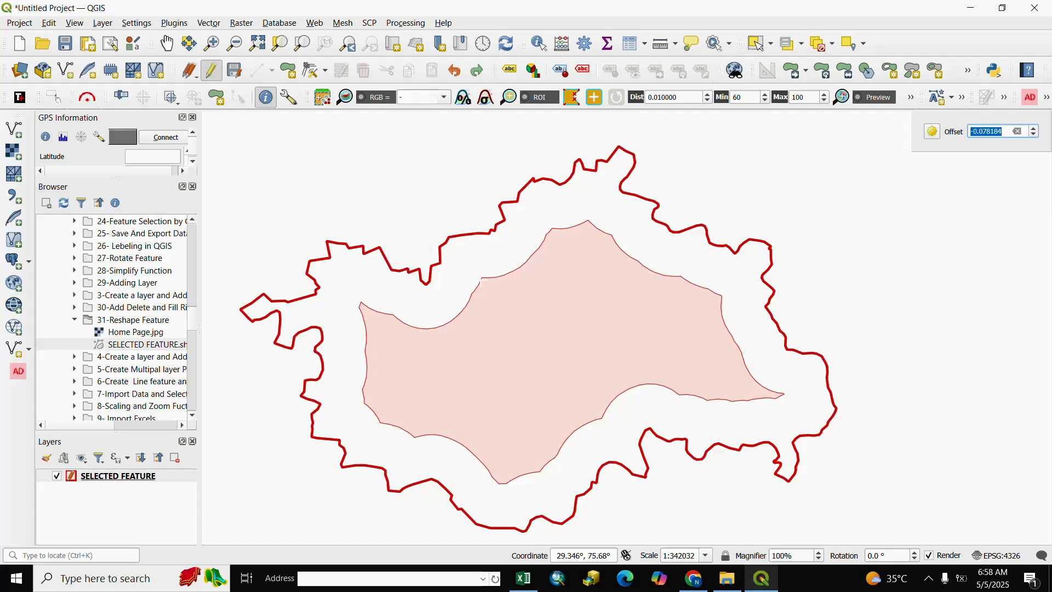
click(482, 279)
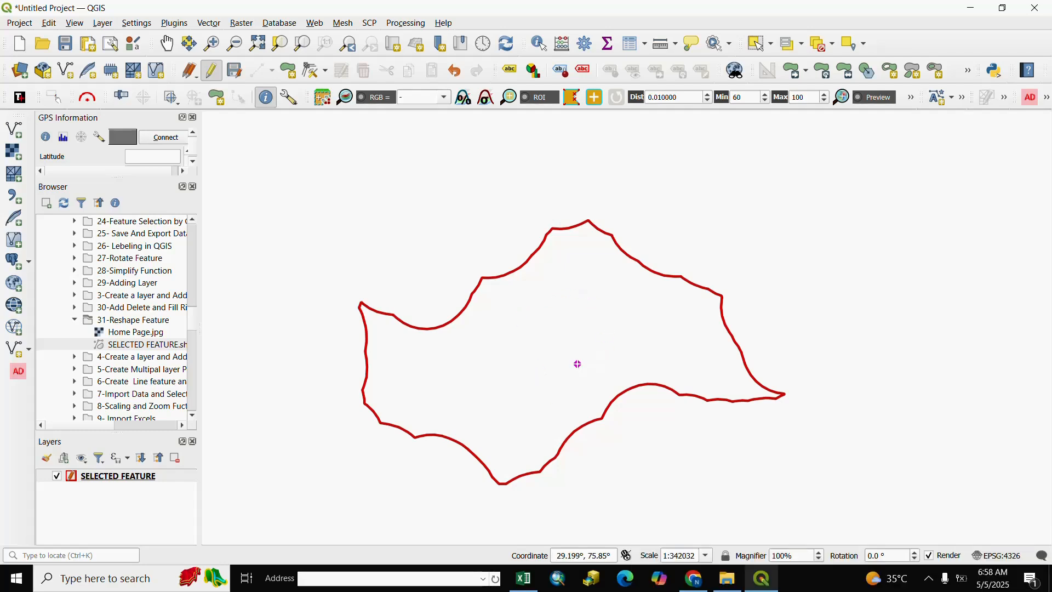
Expand the shrunken polygon outward with Offset Curve, using an offset of 0.105582
click(49, 24)
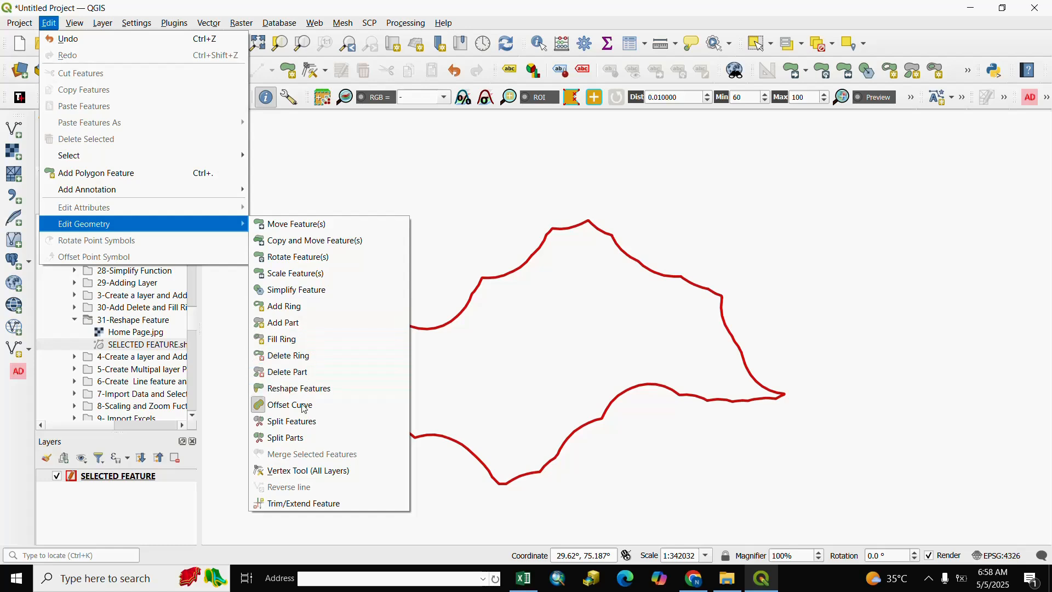
click(290, 408)
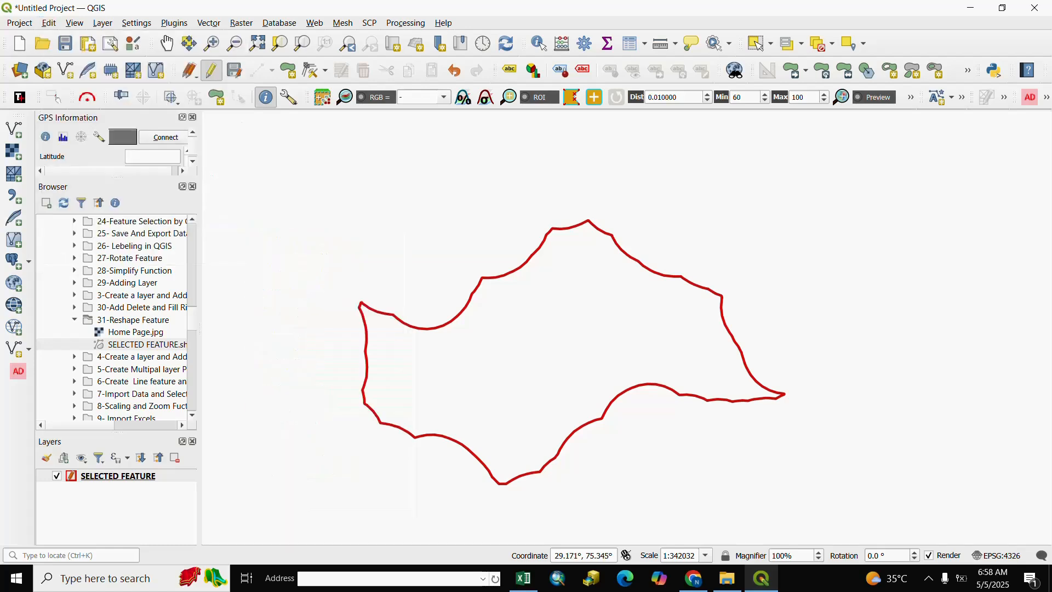
click(536, 355)
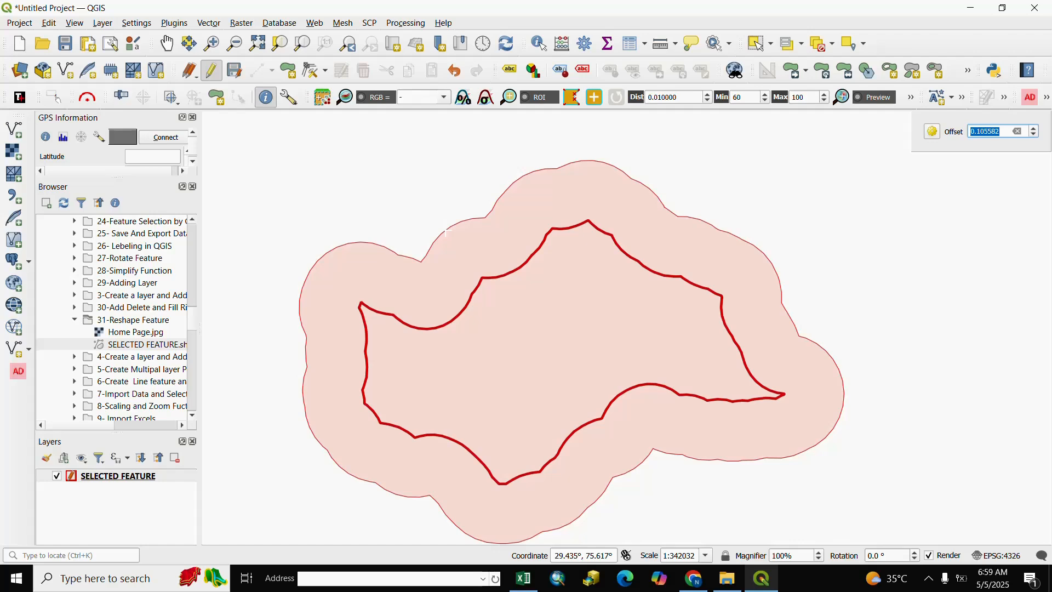
click(447, 231)
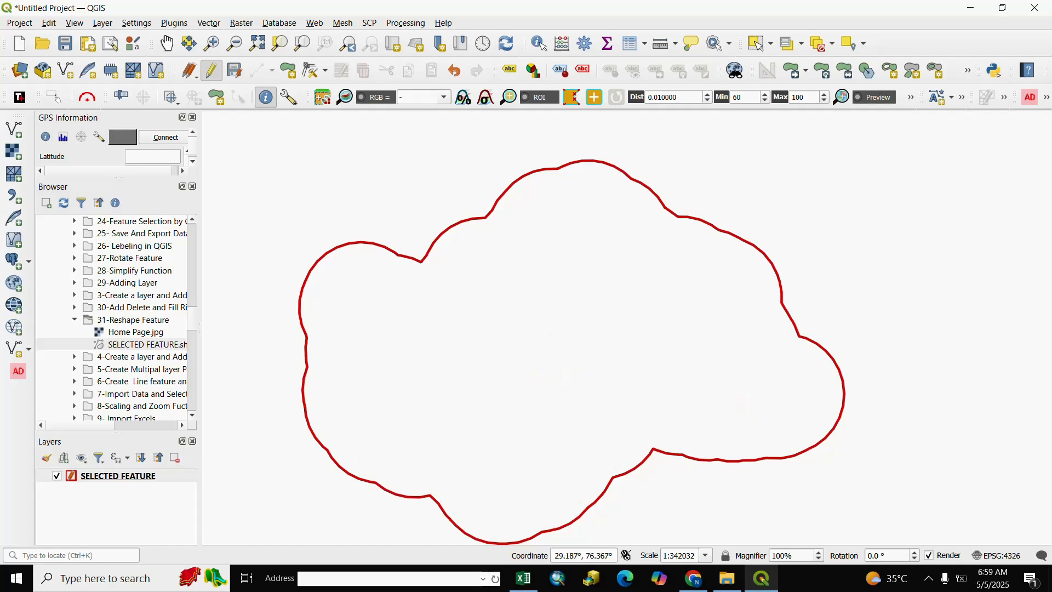
Change the symbology of the SELECTED FEATURE layer to the gradient orange fill and apply it
right_click(84, 481)
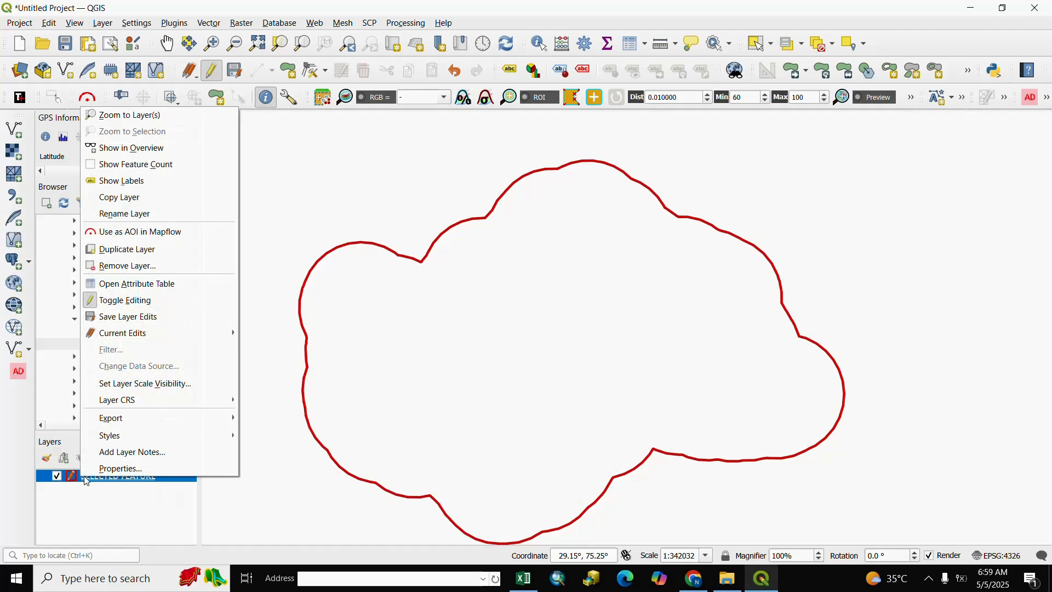
click(99, 472)
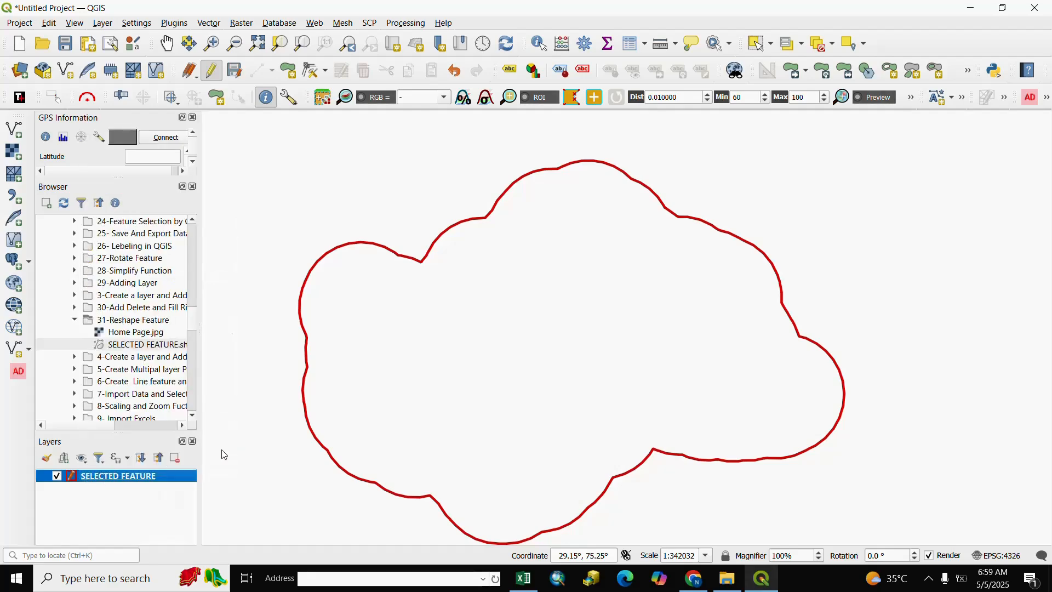
click(743, 175)
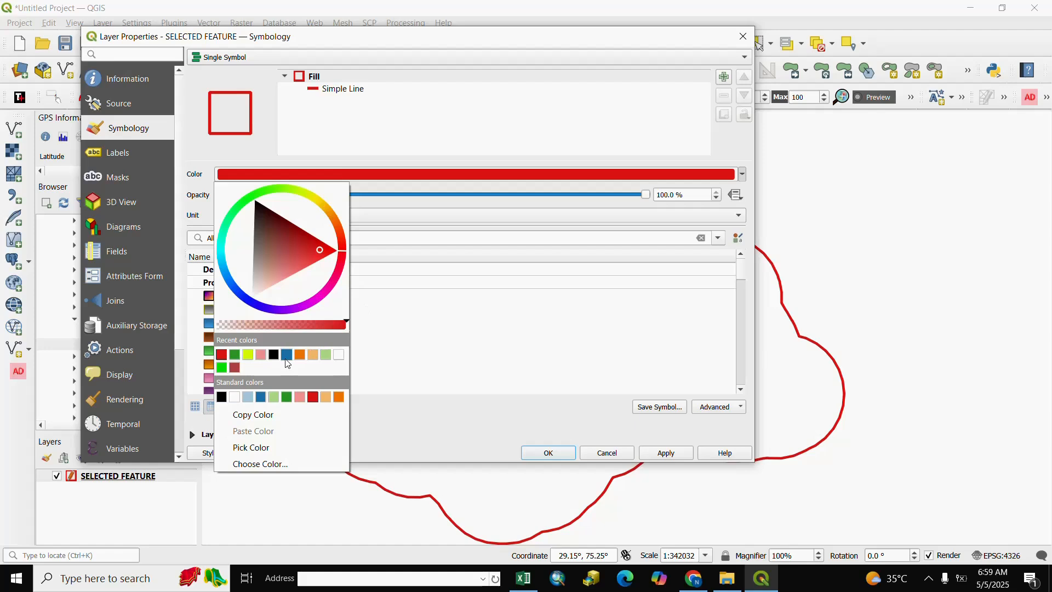
click(234, 355)
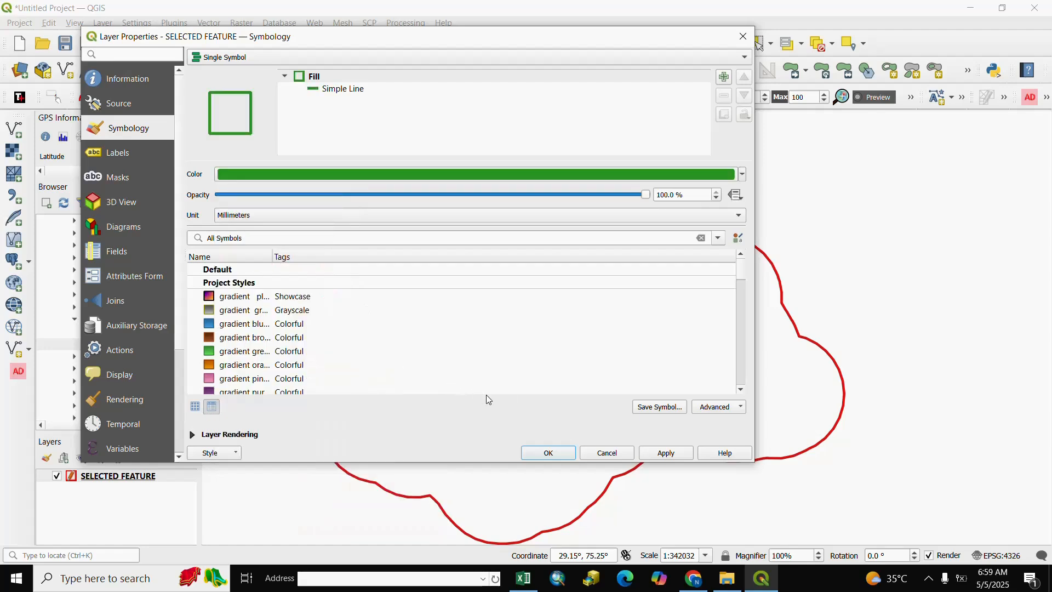
click(234, 328)
scroll(234, 329, down, 1)
click(233, 328)
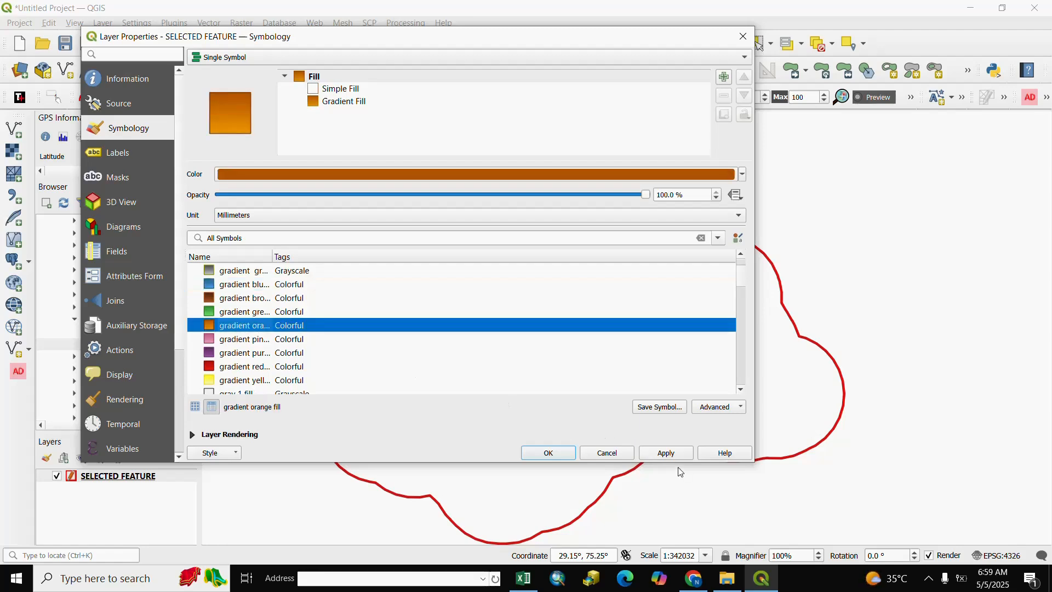
click(669, 453)
click(549, 453)
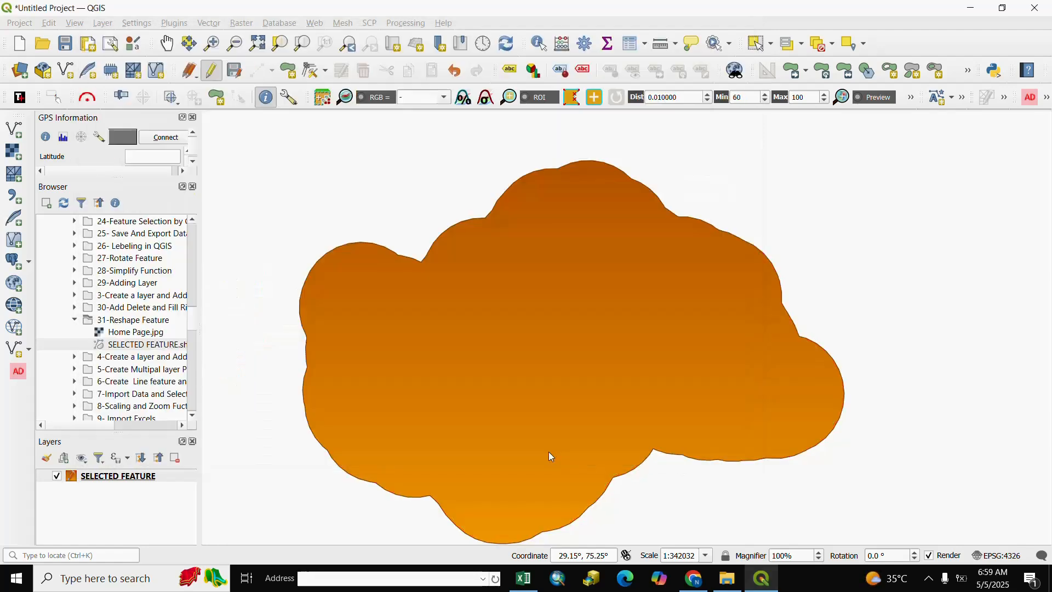